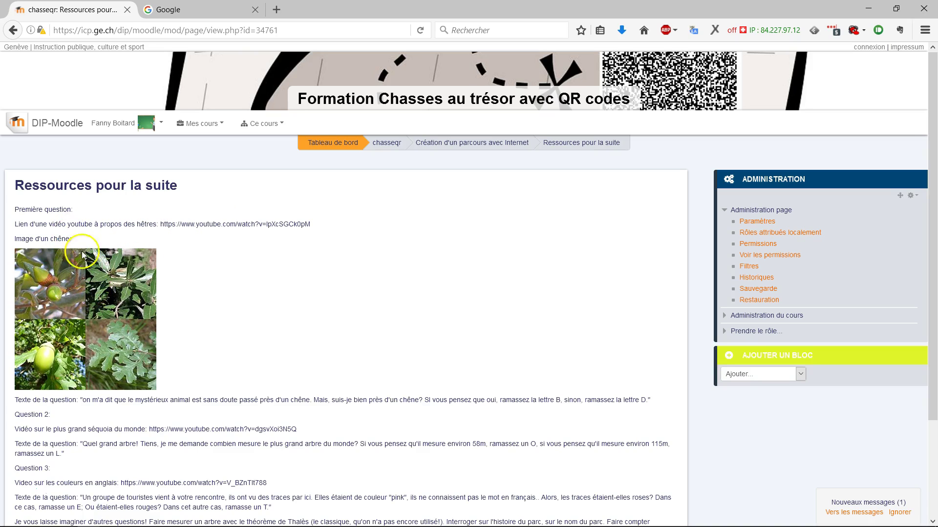
# Highlight the text of the first question, about the oak, on the course resources page
pyautogui.moveTo(82, 401); pyautogui.dragTo(654, 403)
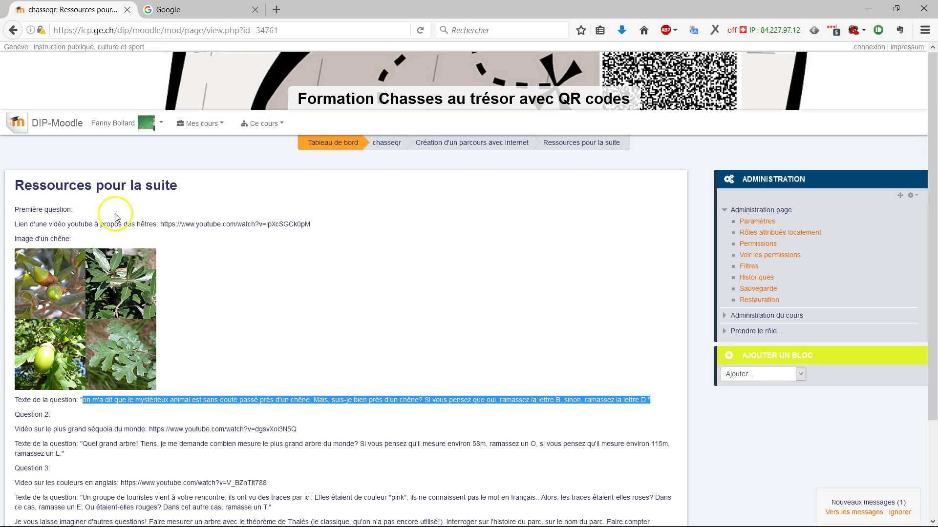
# Search Google for "graasp" and open the graasp.eu website from the results
pyautogui.click(203, 9)
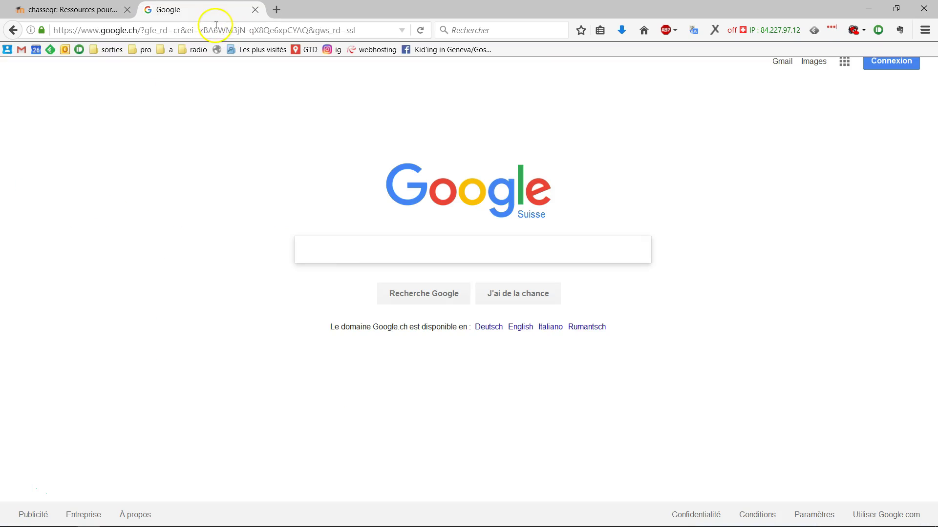
pyautogui.write('gra')
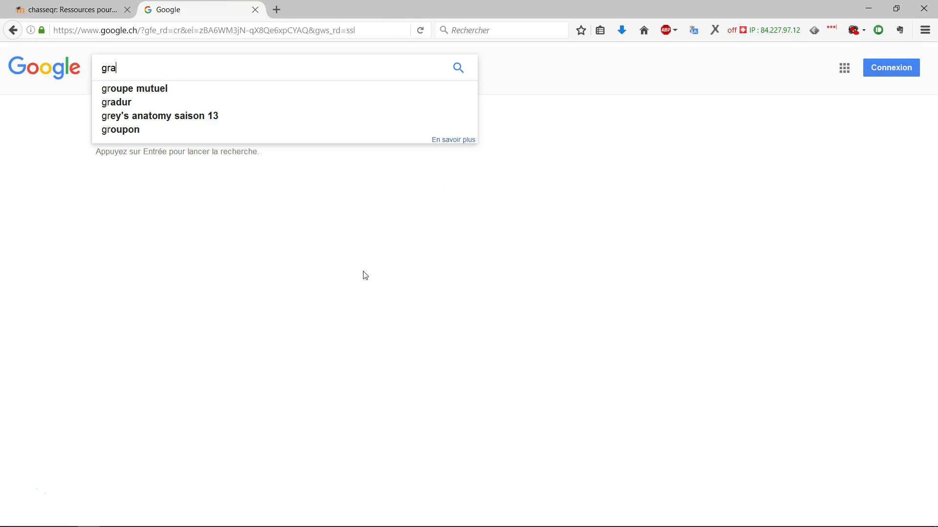
pyautogui.write('asp')
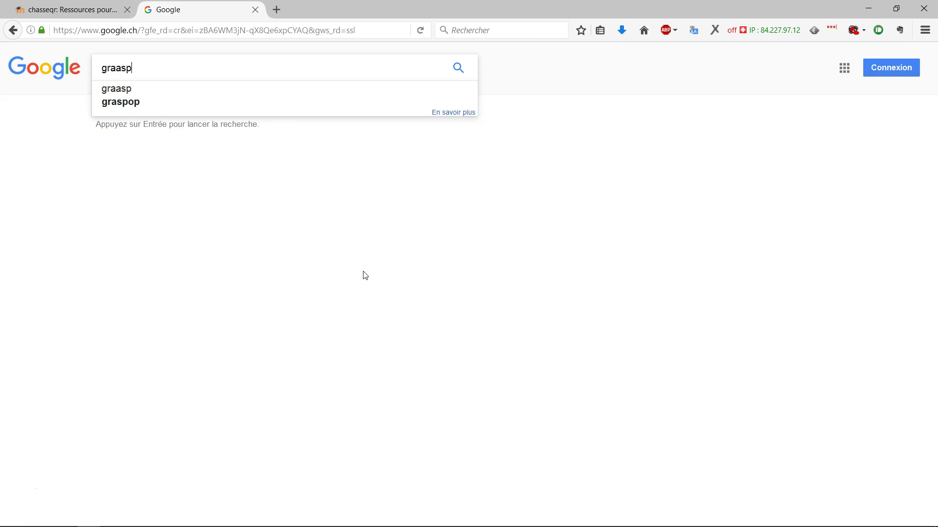
pyautogui.press('Return')
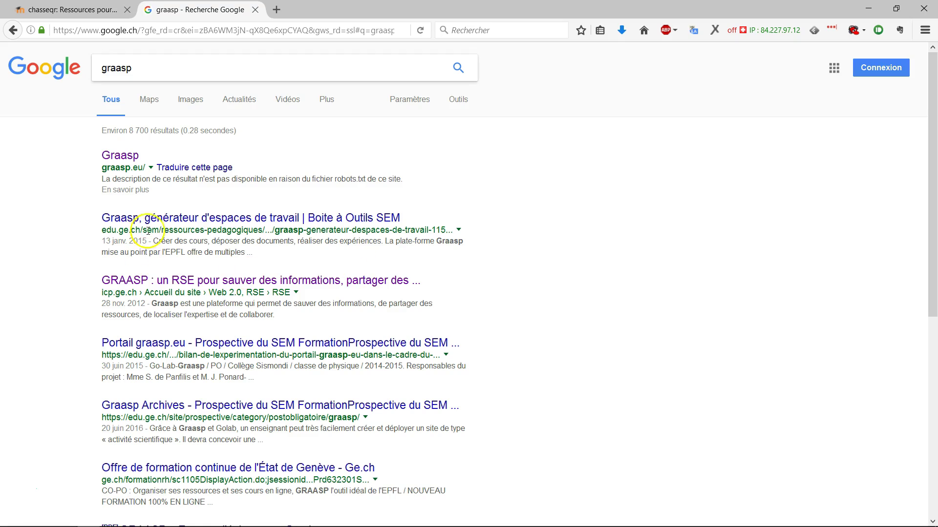
pyautogui.click(123, 157)
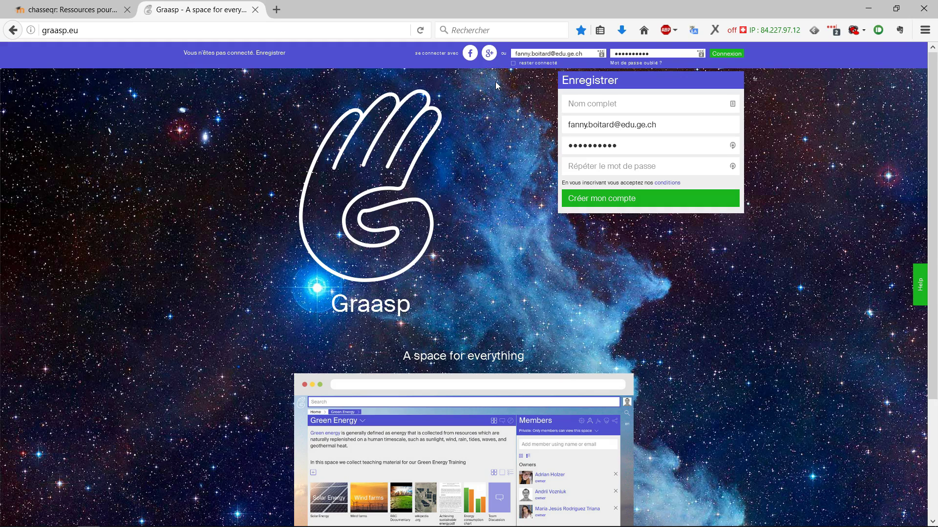
# Sign in to Graasp through Google by adding the school account's e-mail and submitting the prefilled École en ligne credentials
pyautogui.click(489, 54)
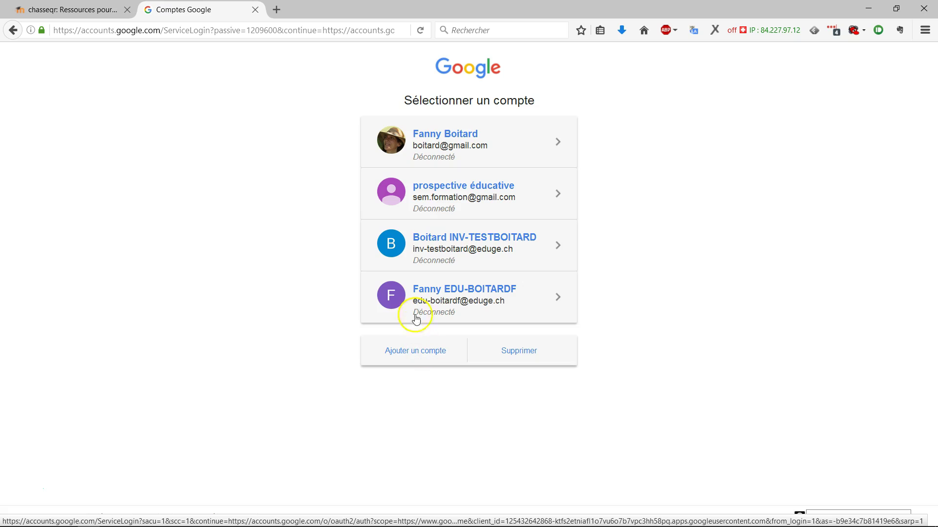
pyautogui.click(434, 358)
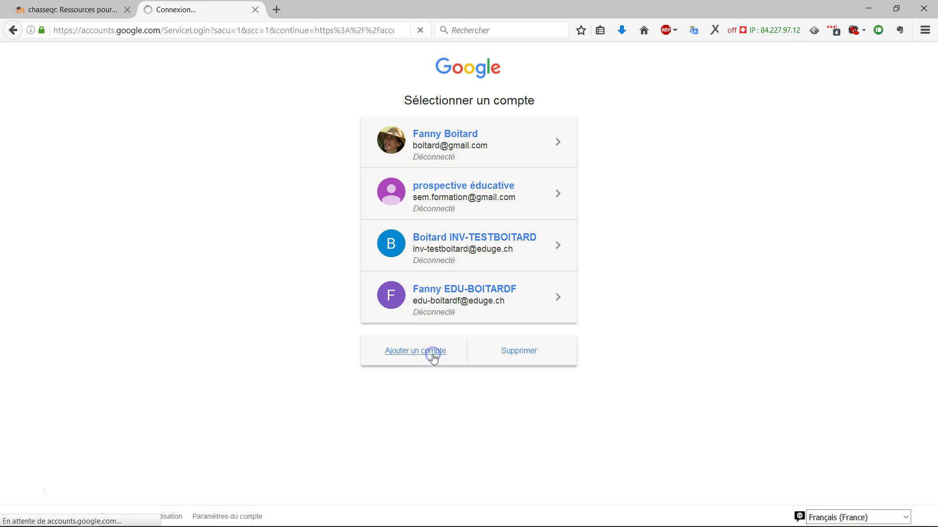
pyautogui.click(442, 273)
pyautogui.click(442, 273)
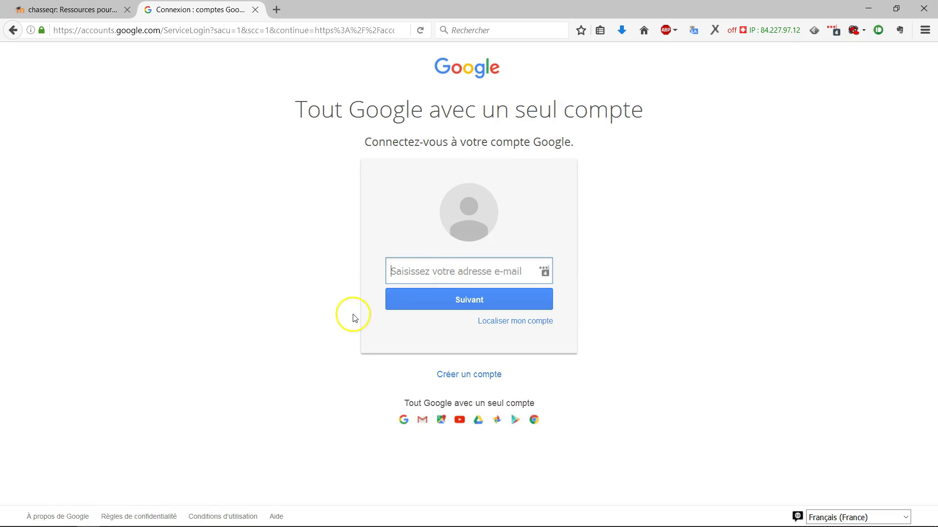
pyautogui.write('edu')
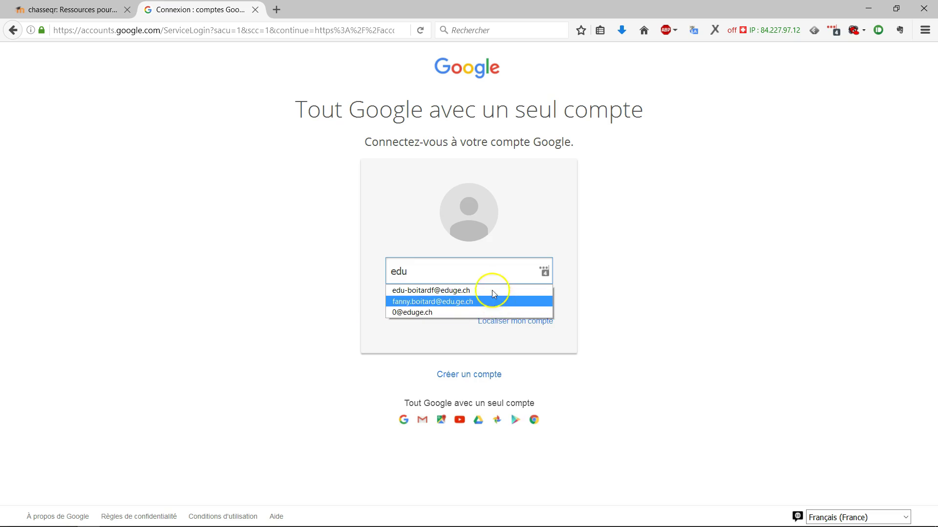
pyautogui.click(492, 290)
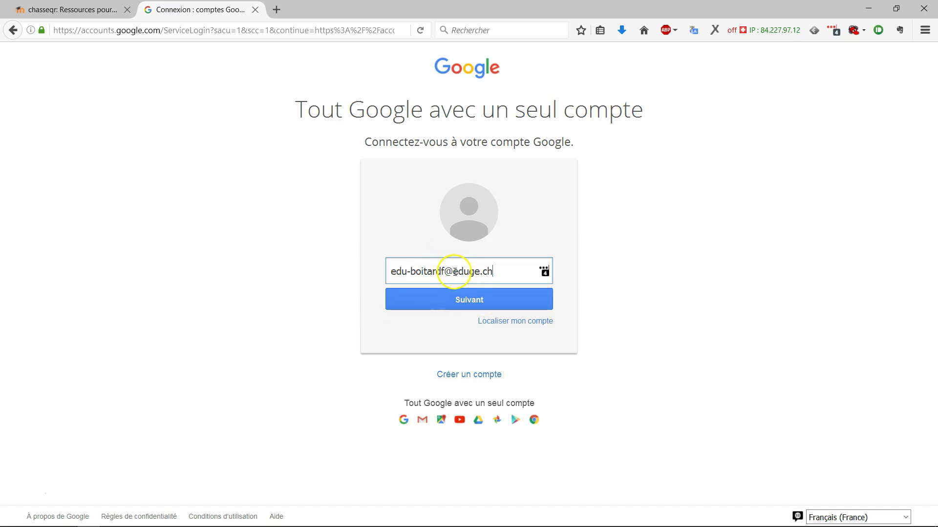
pyautogui.click(488, 298)
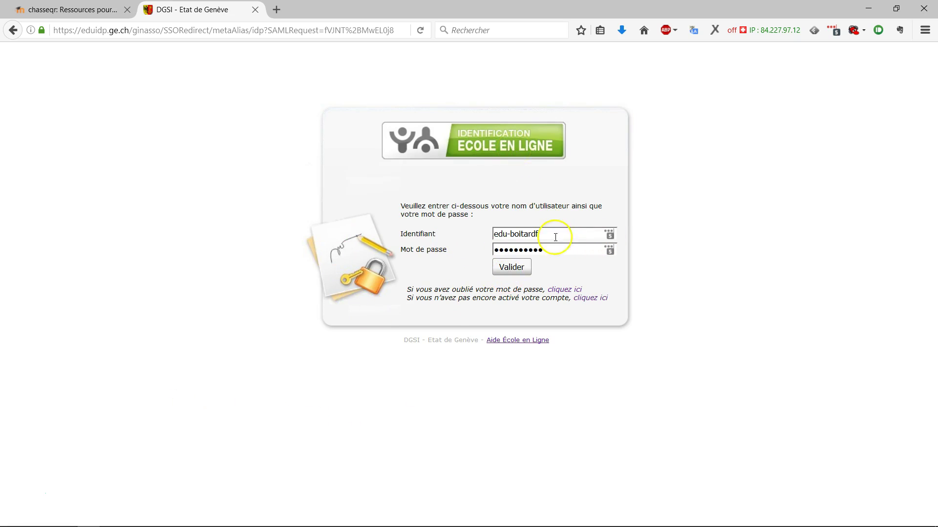
pyautogui.click(512, 268)
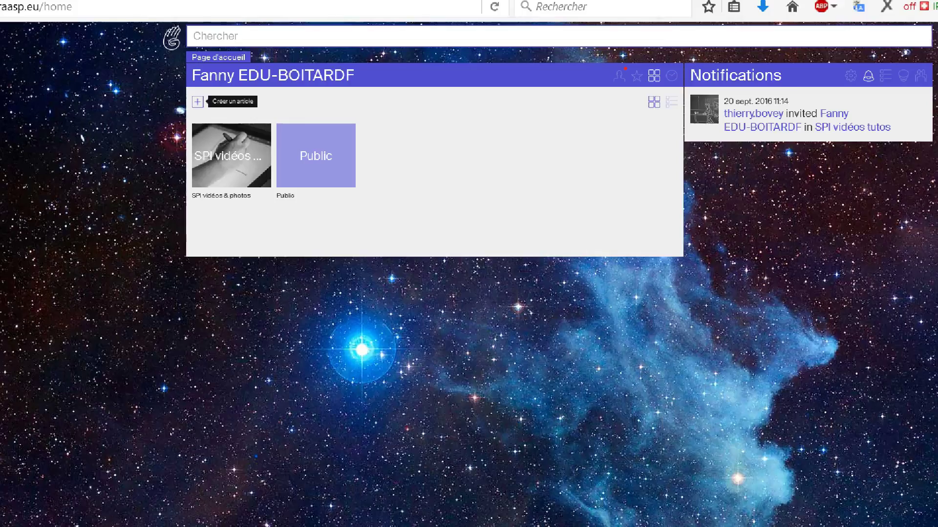
# Create a new space named "chasse au tresor" on the home page and open it
pyautogui.click(197, 105)
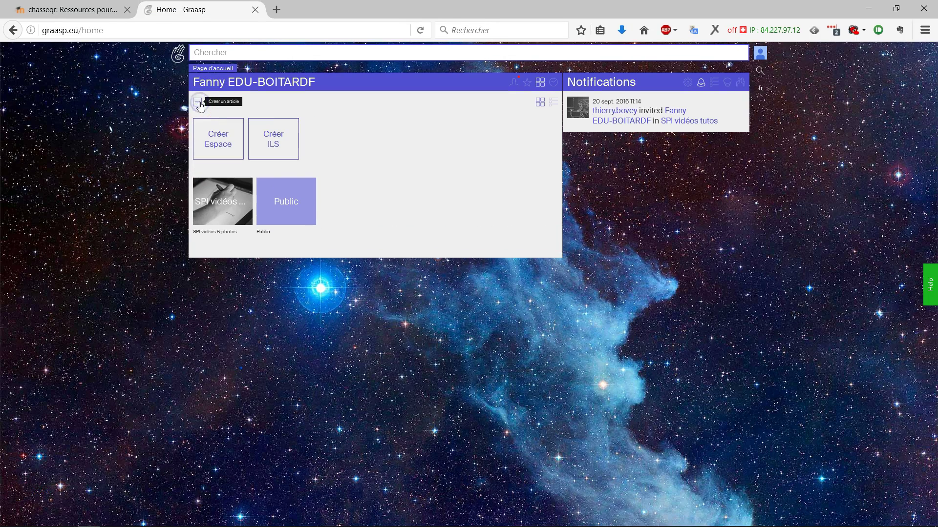
pyautogui.click(220, 138)
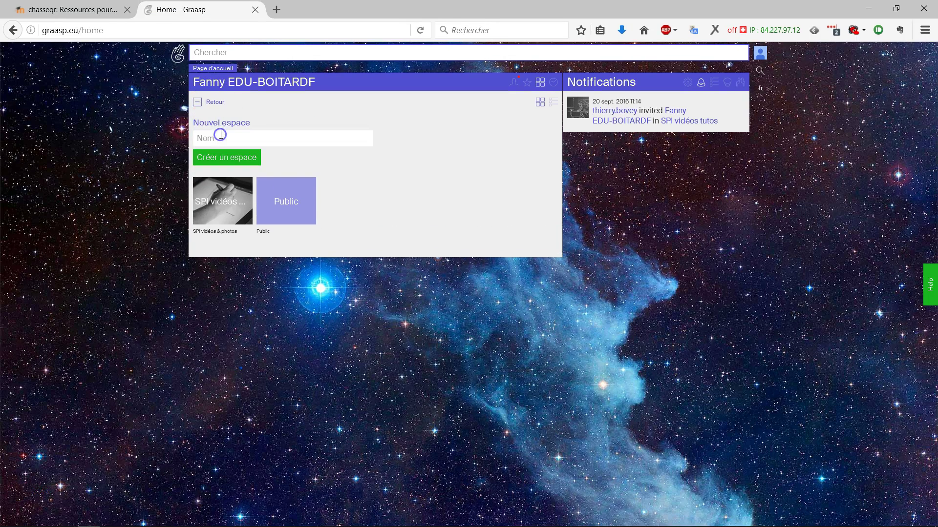
pyautogui.write('chasse au tresor')
pyautogui.press('Return')
pyautogui.click(224, 147)
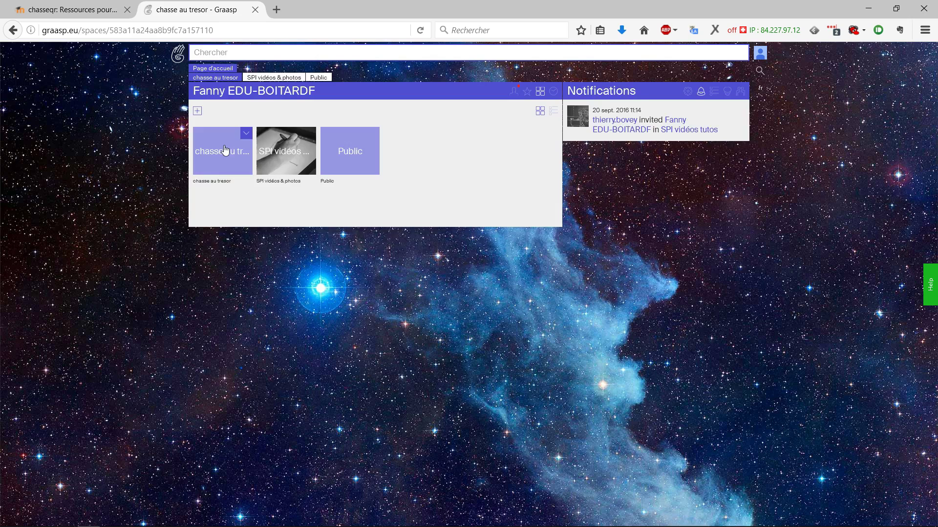
pyautogui.click(225, 156)
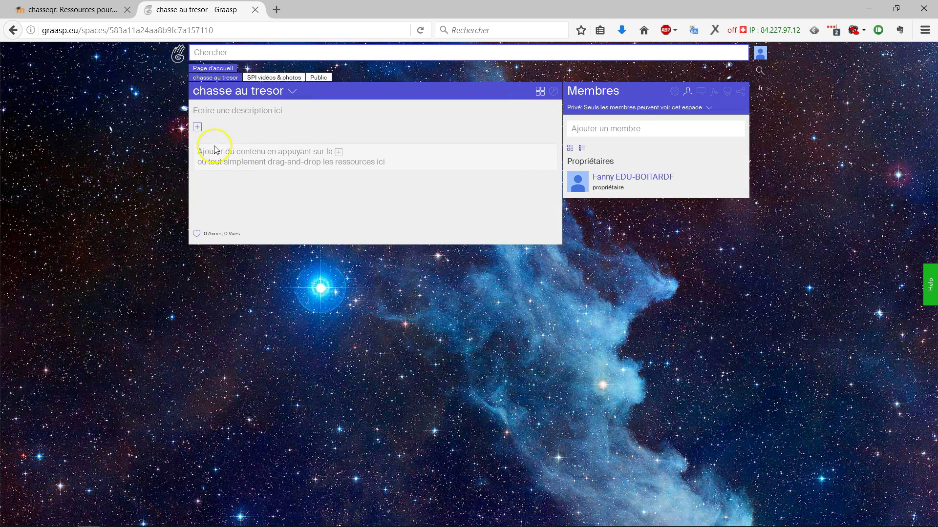
# Create an ILS named "Etape 1" with the Basic scenario inside the chasse au tresor space
pyautogui.click(196, 127)
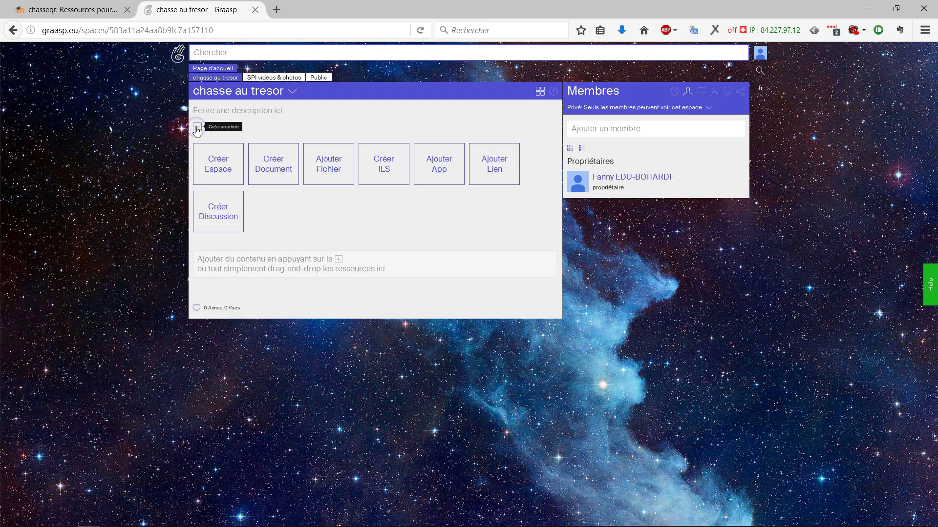
pyautogui.click(382, 172)
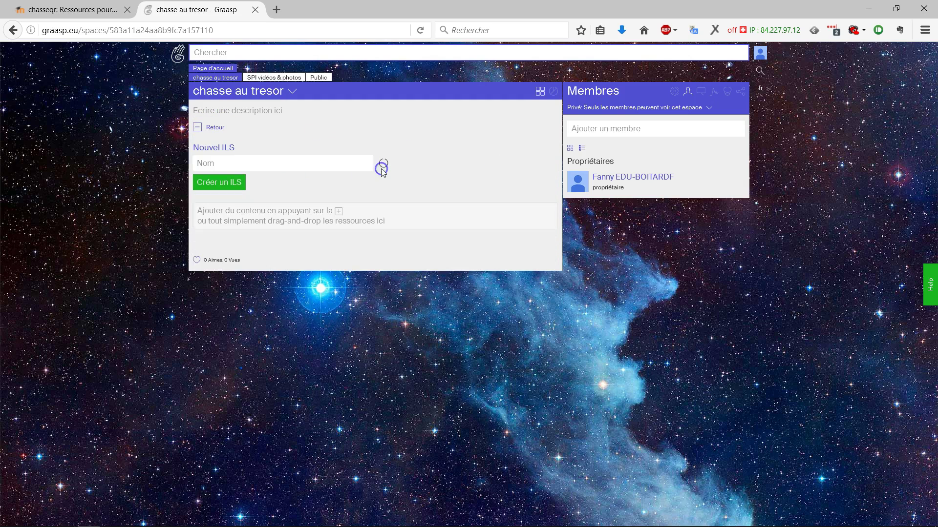
pyautogui.click(295, 160)
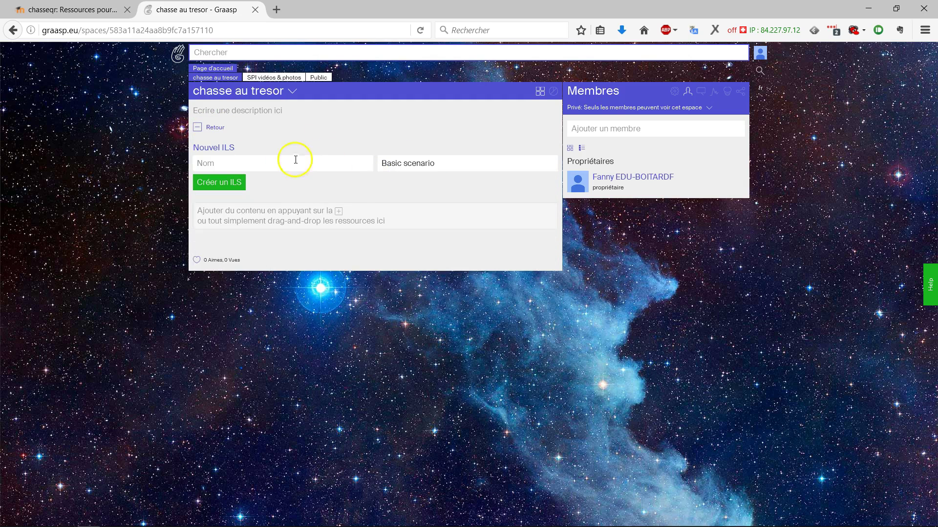
pyautogui.click(241, 146)
pyautogui.click(264, 162)
pyautogui.click(234, 182)
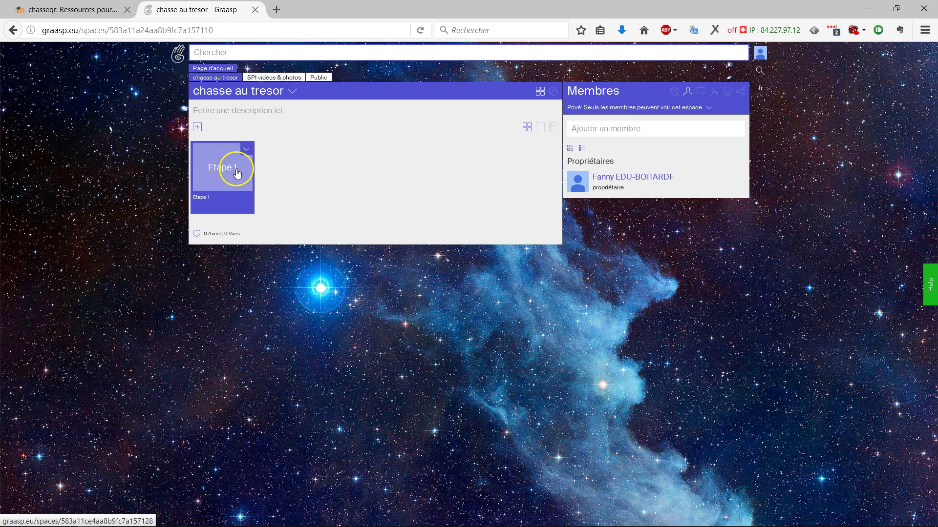
# Open the Etape 1 ILS and delete its Conceptualisation and Investigation phases
pyautogui.click(237, 172)
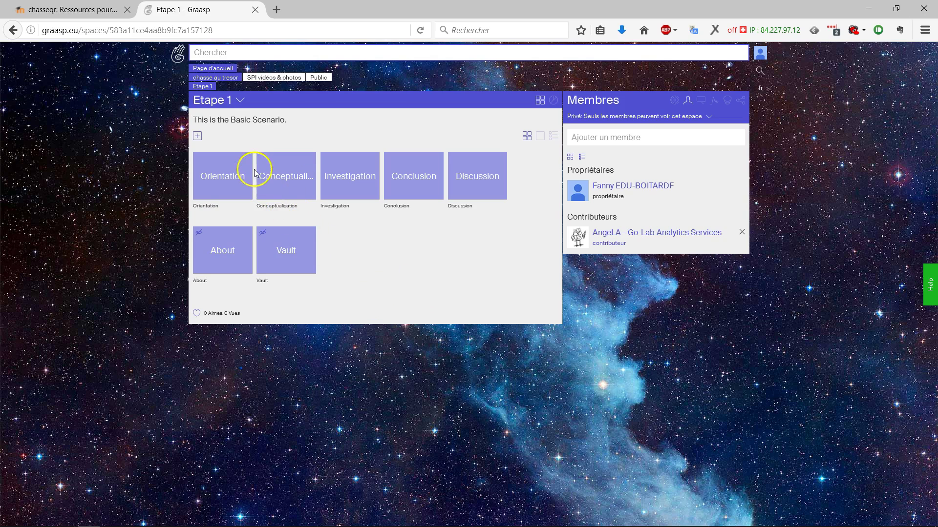
pyautogui.moveTo(249, 164)
pyautogui.rightClick(313, 157)
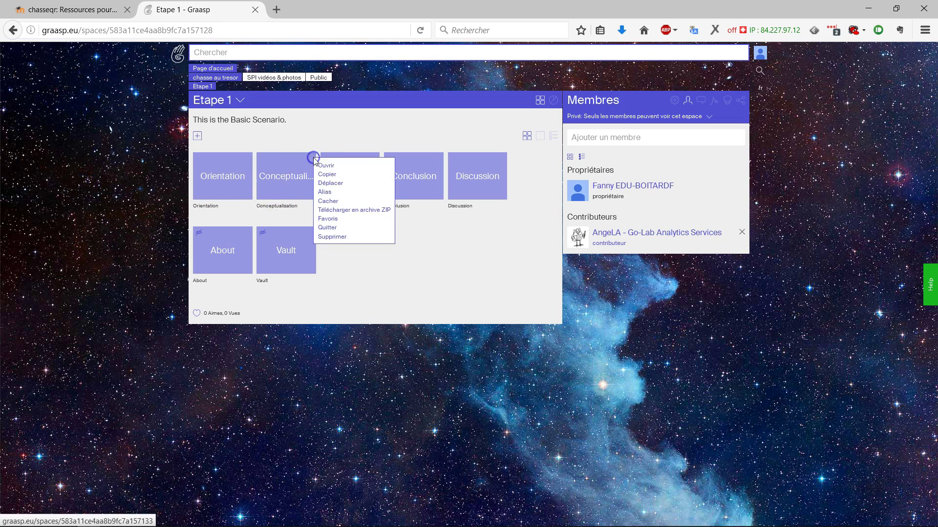
pyautogui.click(343, 236)
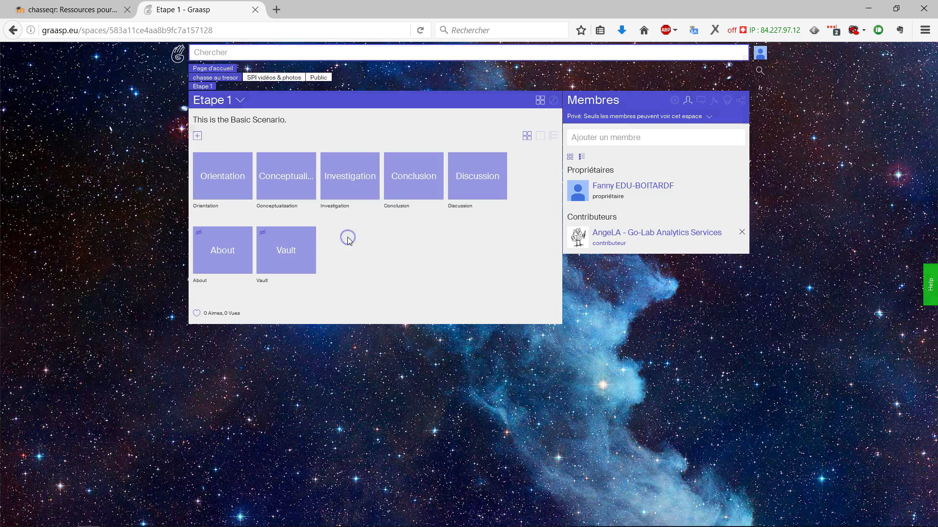
pyautogui.click(539, 209)
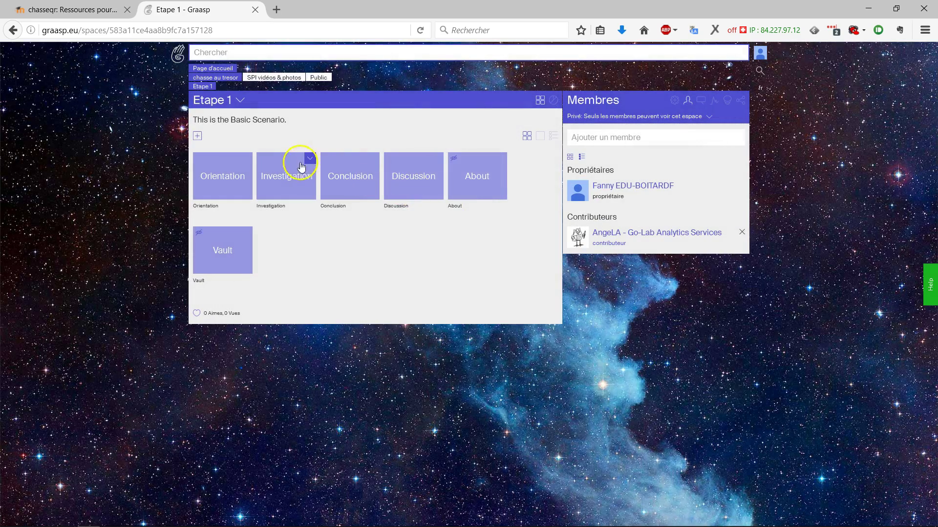
pyautogui.click(311, 159)
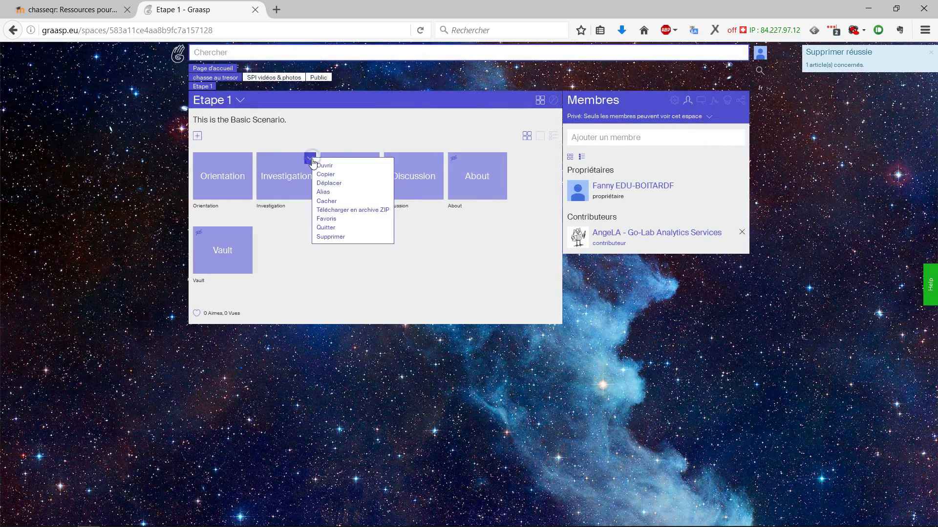
pyautogui.click(337, 238)
pyautogui.click(540, 207)
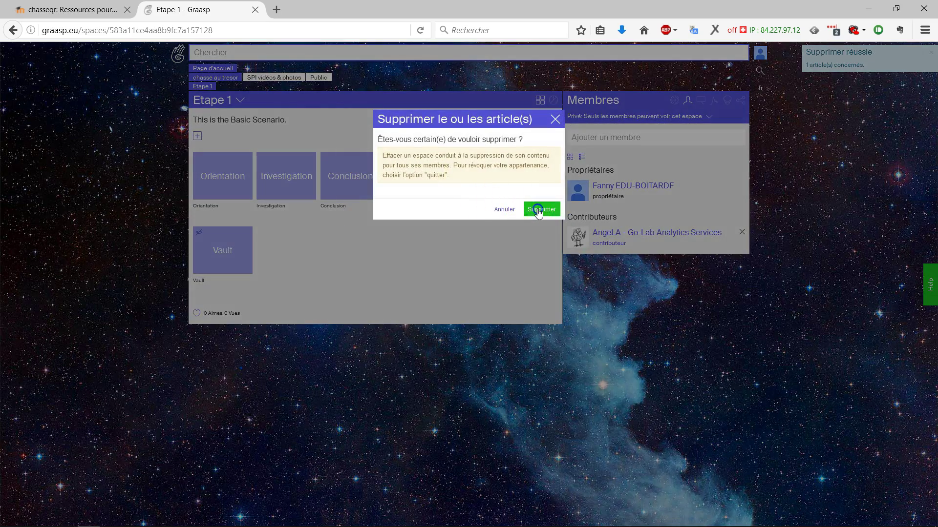
# Delete the Conclusion and Discussion phases from Etape 1
pyautogui.click(310, 159)
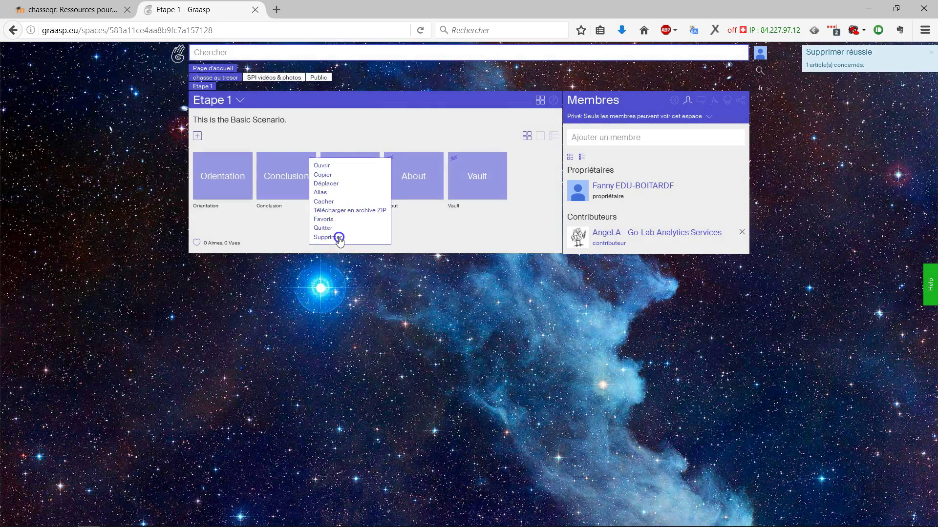
pyautogui.click(338, 237)
pyautogui.click(534, 209)
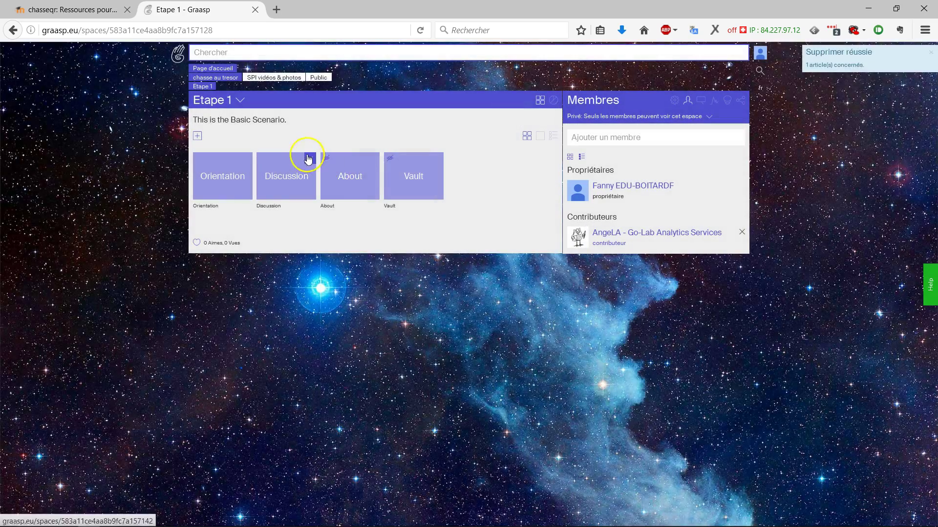
pyautogui.click(310, 158)
pyautogui.click(340, 236)
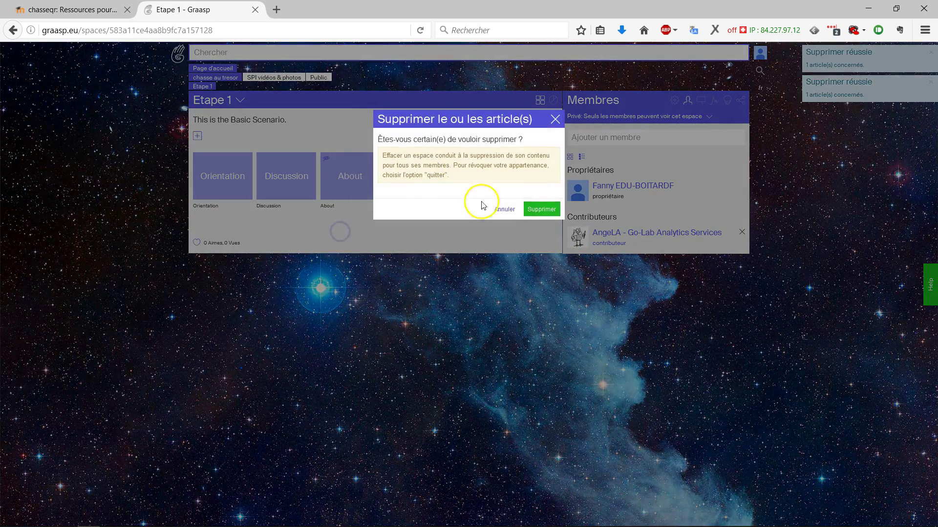
pyautogui.click(539, 209)
# Delete the hidden About and Vault spaces from Etape 1
pyautogui.click(307, 159)
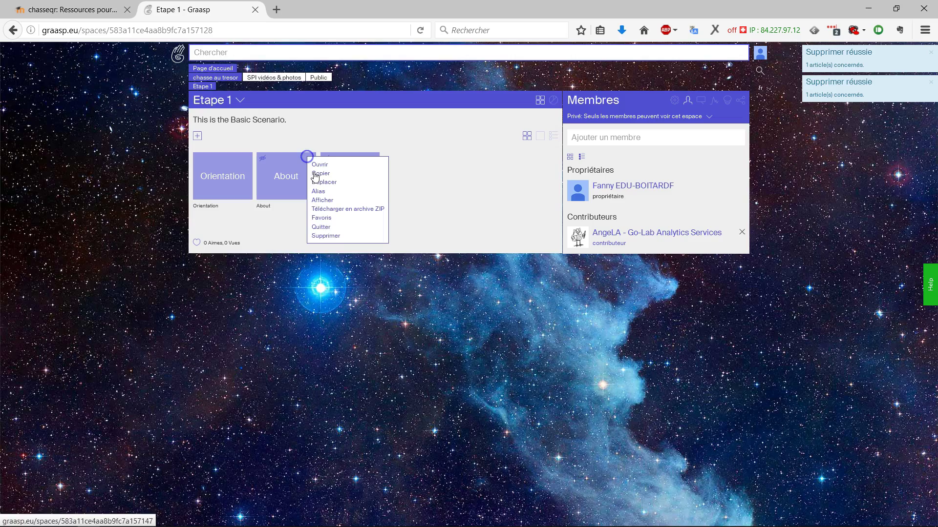
pyautogui.click(332, 238)
pyautogui.click(541, 208)
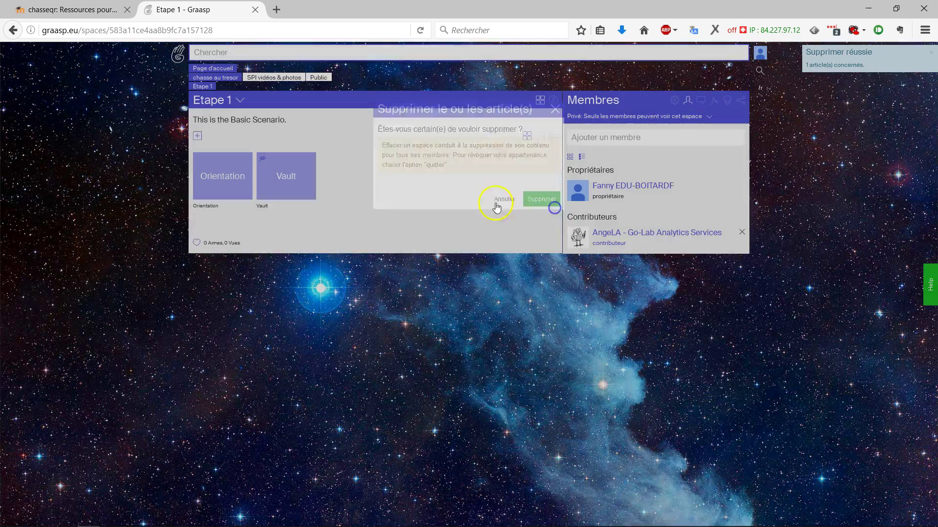
pyautogui.click(313, 163)
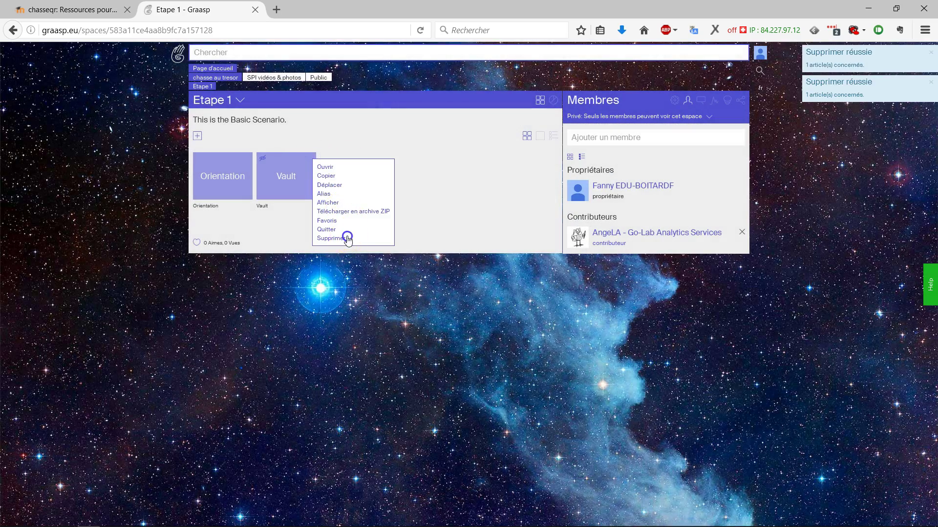
pyautogui.click(342, 236)
pyautogui.click(537, 210)
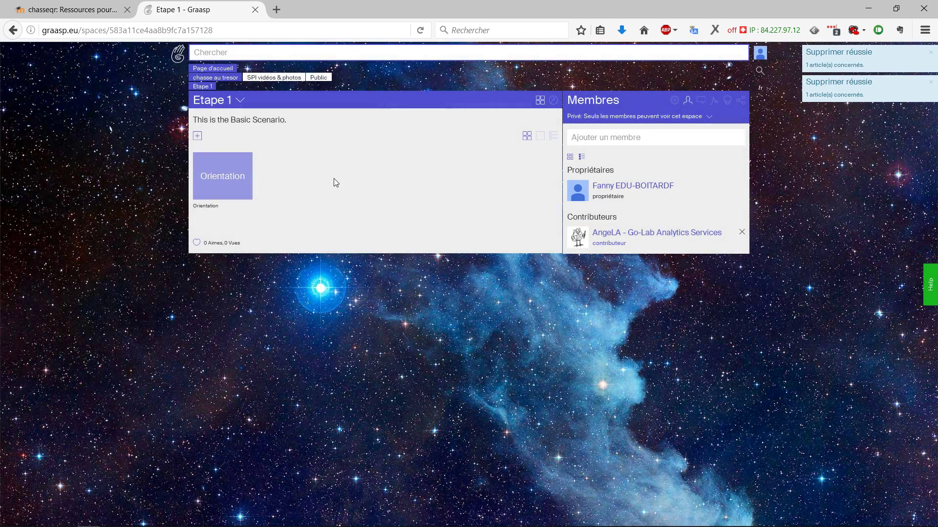
# Open the Orientation phase of Etape 1
pyautogui.click(237, 174)
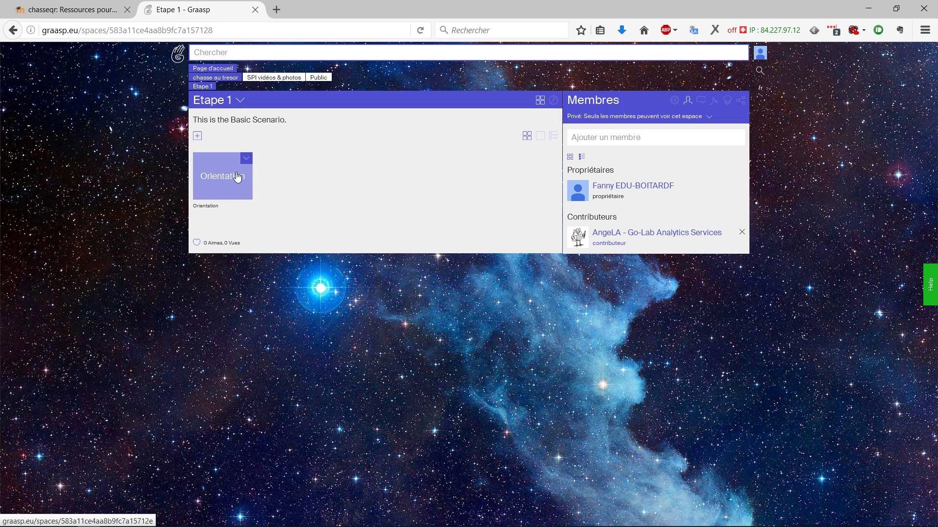
pyautogui.click(226, 165)
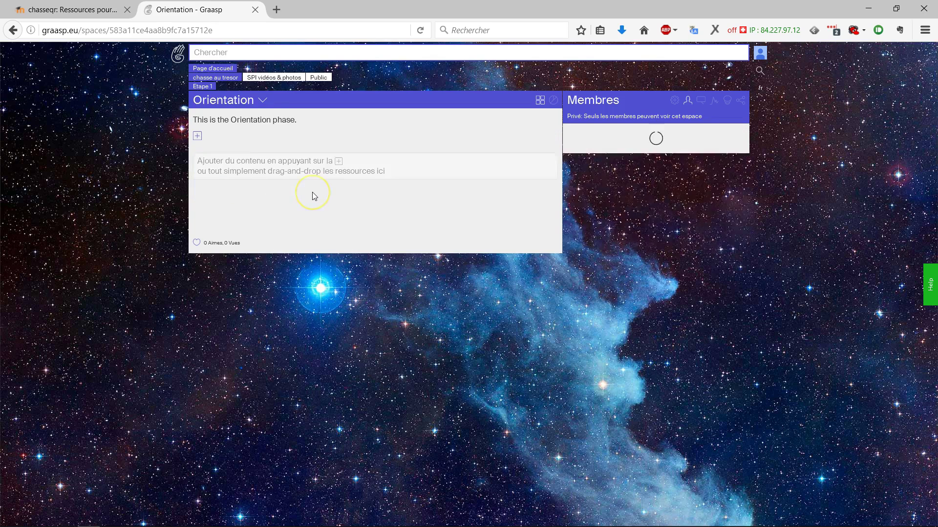
# Try to rename the Orientation phase as "Chêne ou hêtre?"
pyautogui.click(252, 109)
pyautogui.doubleClick(225, 116)
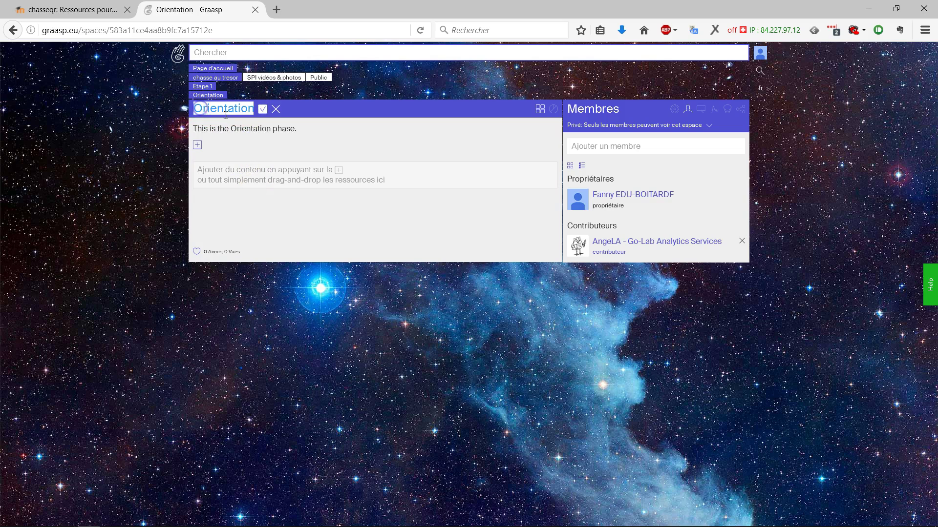
pyautogui.write('C')
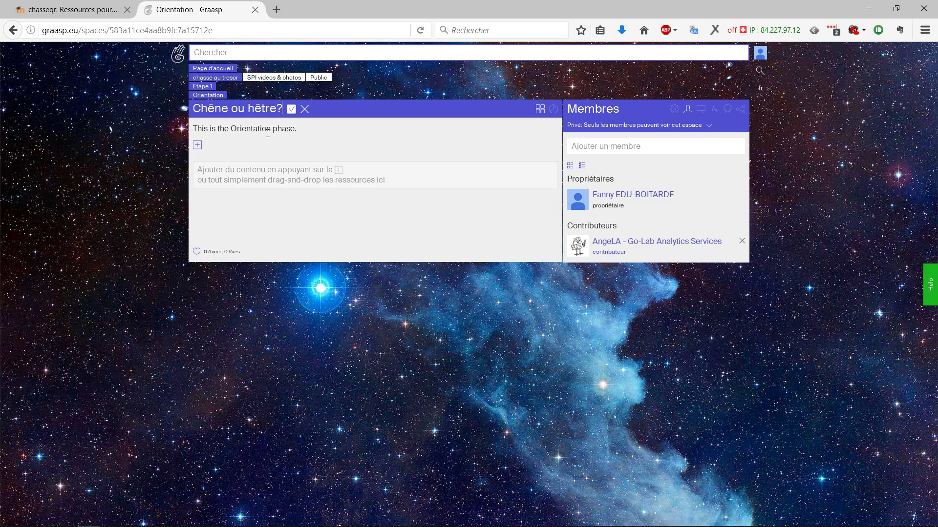
pyautogui.press('Escape')
# Delete the description text "This is the Orientation phase." from the Orientation space
pyautogui.moveTo(307, 129); pyautogui.dragTo(180, 131)
pyautogui.press('BackSpace')
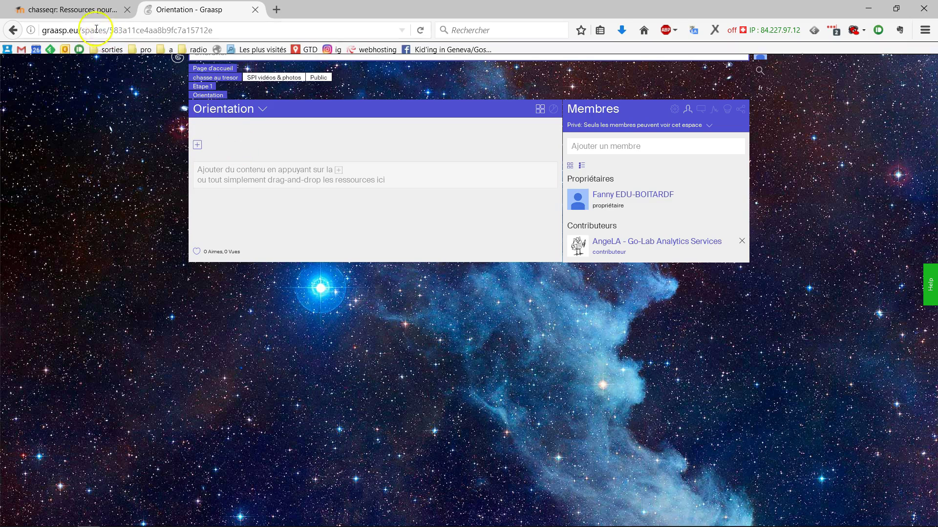
# Switch to the Moodle page "Ressources pour la suite" and copy the YouTube link about hêtres under the first question
pyautogui.click(86, 11)
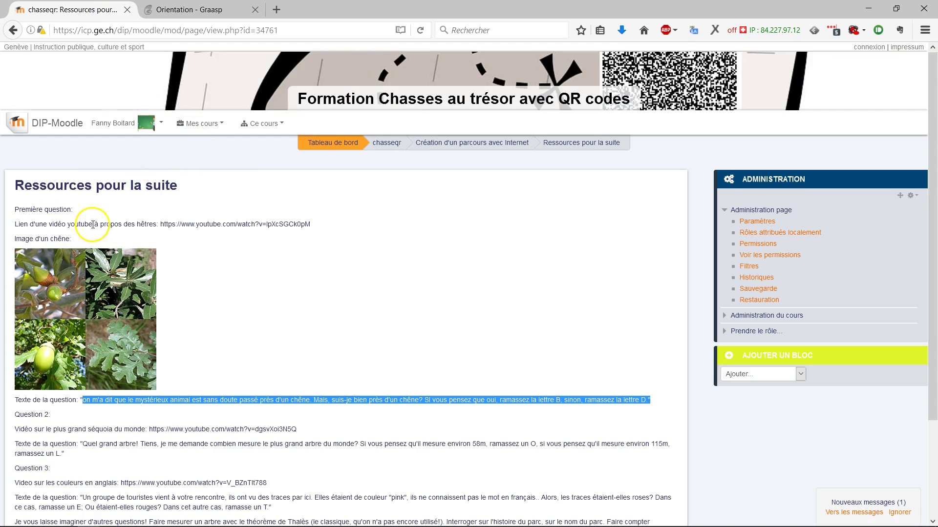
pyautogui.moveTo(161, 224); pyautogui.dragTo(263, 226)
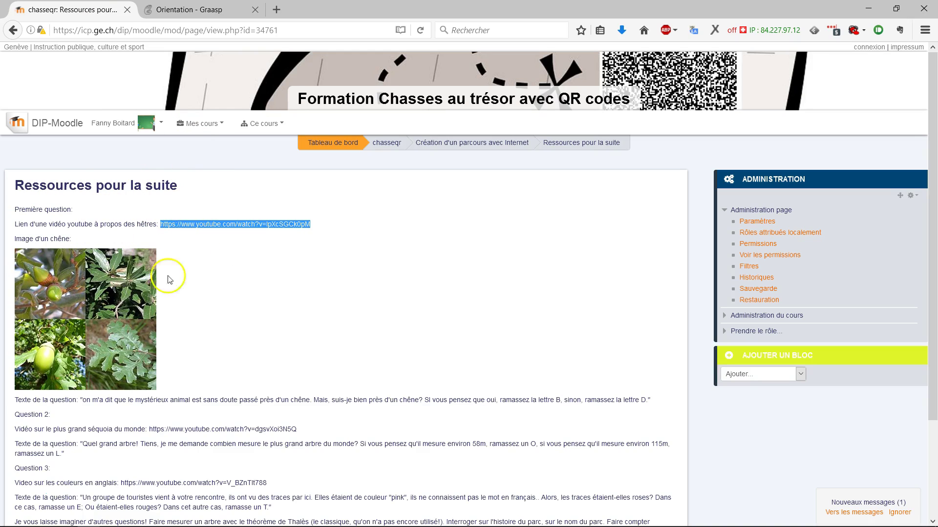
pyautogui.rightClick(284, 224)
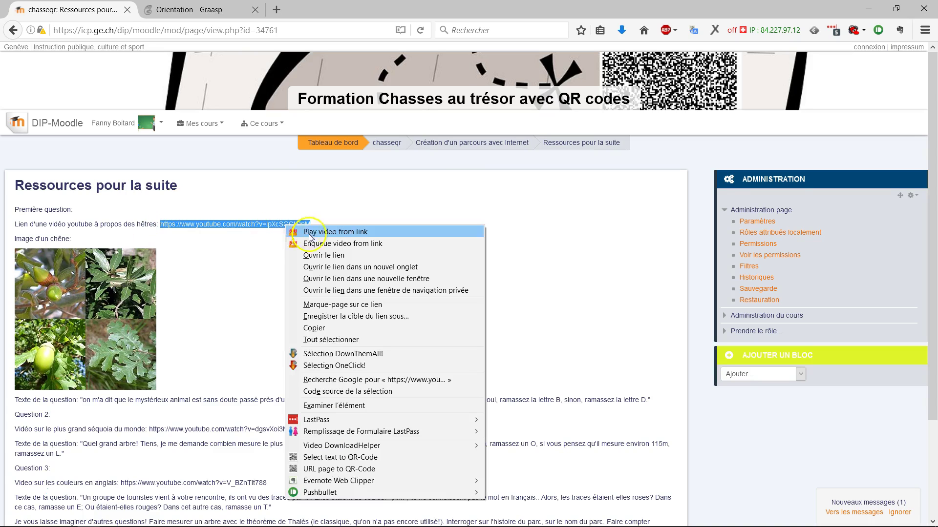
pyautogui.click(349, 327)
# Return to Graasp and add the copied YouTube address as a new link in the Orientation space
pyautogui.click(191, 10)
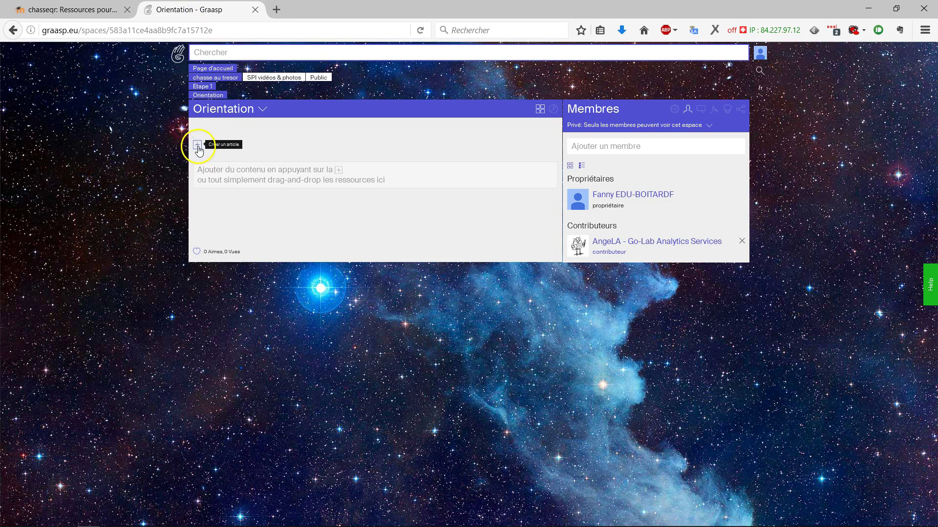
pyautogui.click(198, 146)
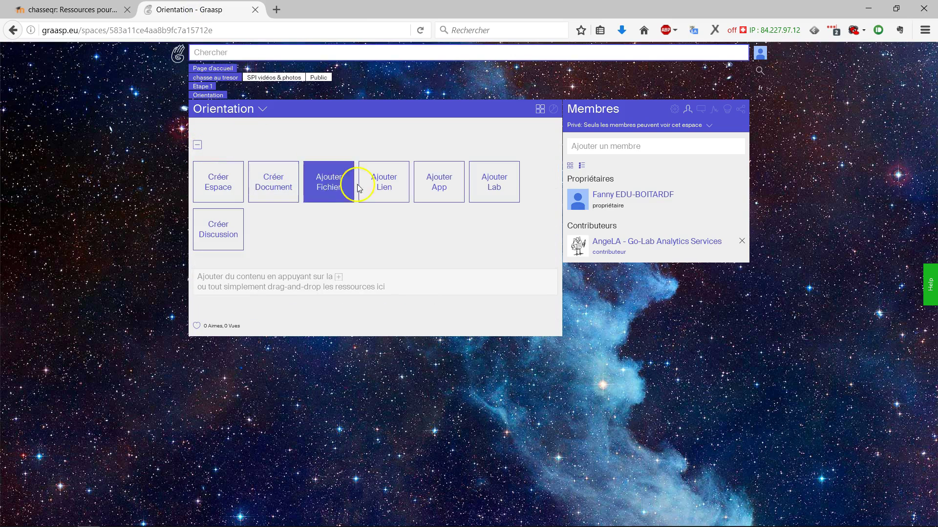
pyautogui.click(383, 187)
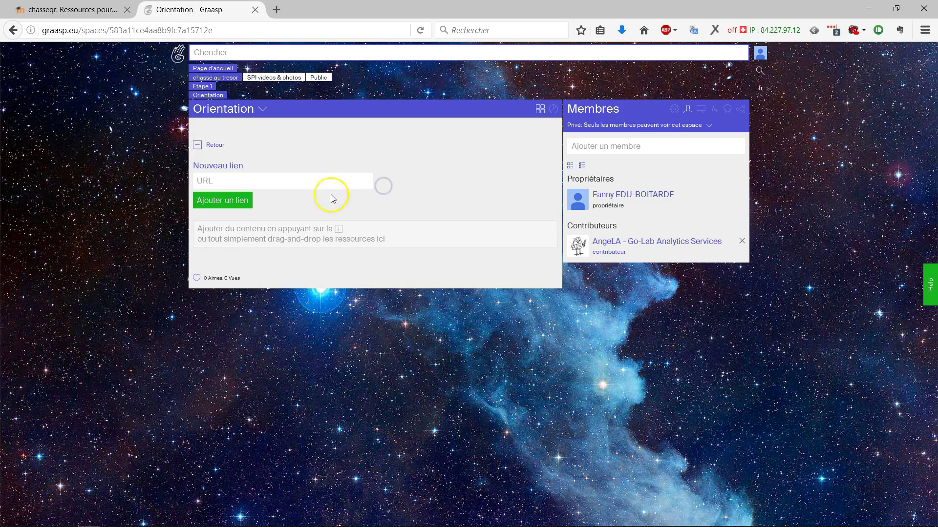
pyautogui.rightClick(250, 185)
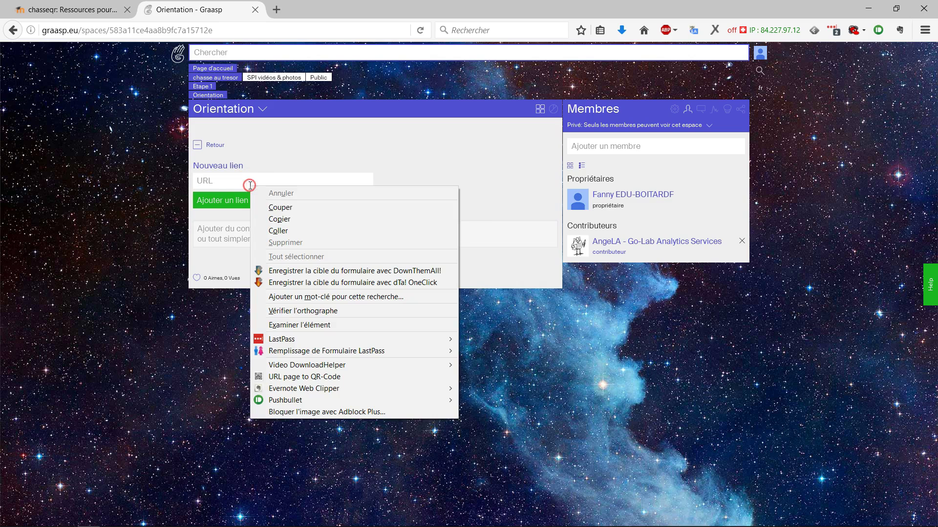
pyautogui.click(292, 231)
pyautogui.click(237, 202)
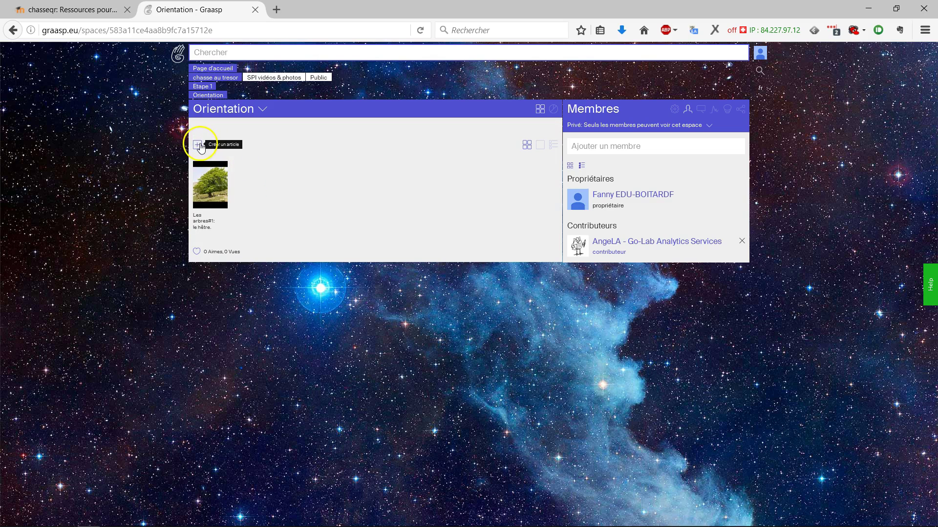
# Save the oak image from the Moodle resources page to the temp folder as 290px-Quercus_sp_mosaic_leaves_fruits.jpg
pyautogui.hotkey('ctrl', 'shift', 'b')
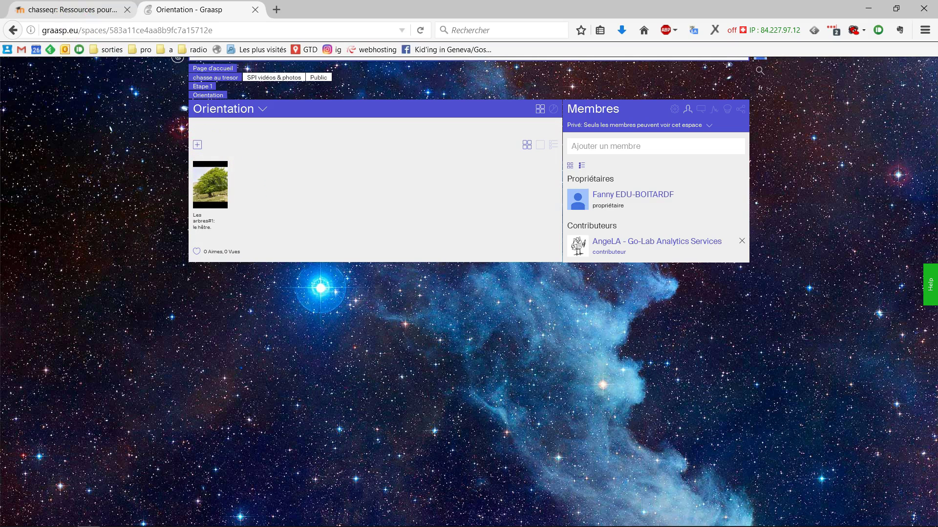
pyautogui.click(78, 10)
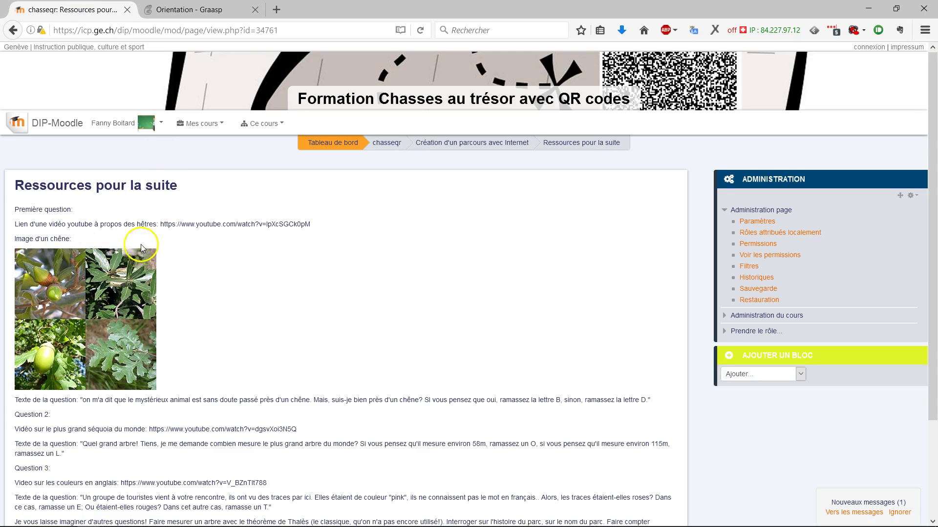
pyautogui.rightClick(125, 297)
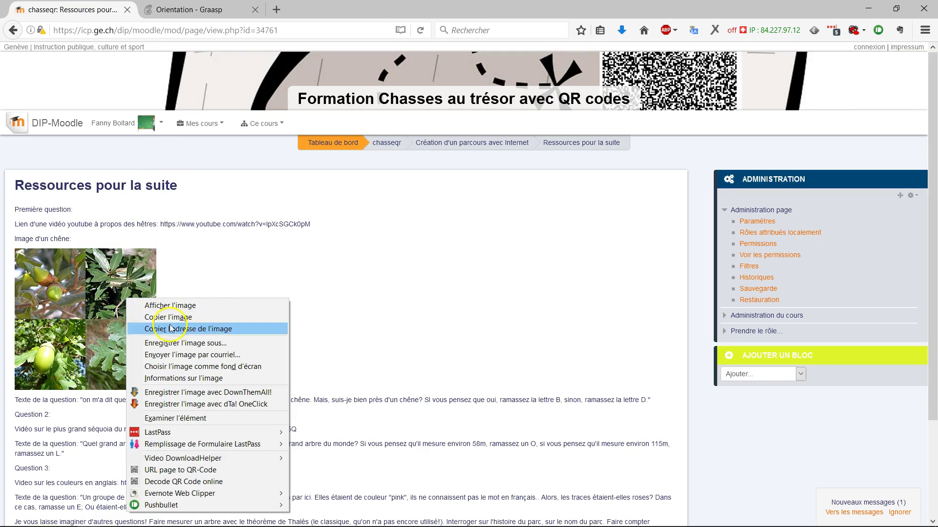
pyautogui.click(181, 343)
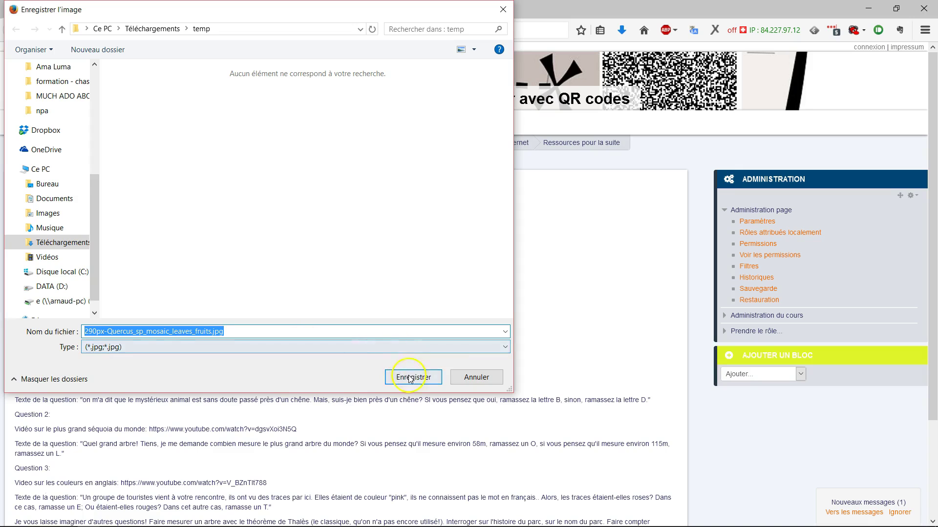
pyautogui.click(400, 376)
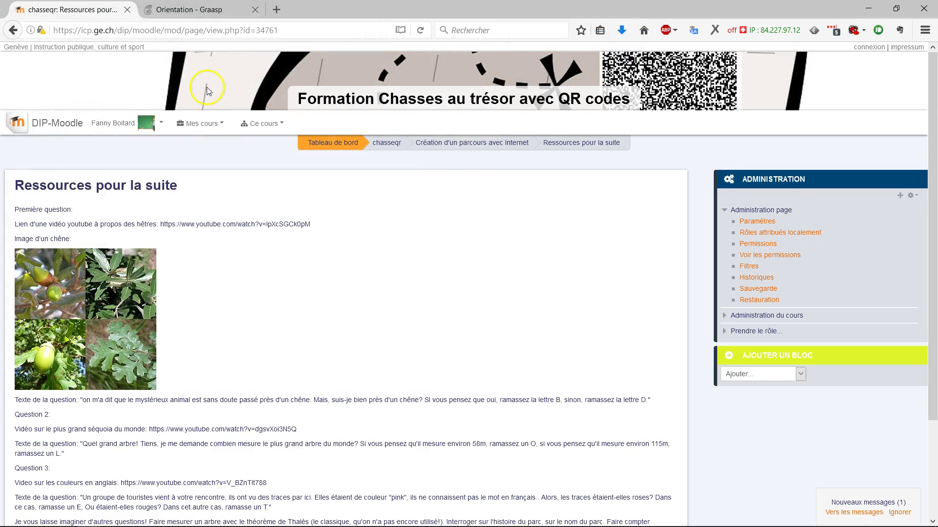
# Return to Graasp and upload 290px-Quercus_sp_mosaic_leaves_fruits.jpg as a file in the Orientation space
pyautogui.click(191, 9)
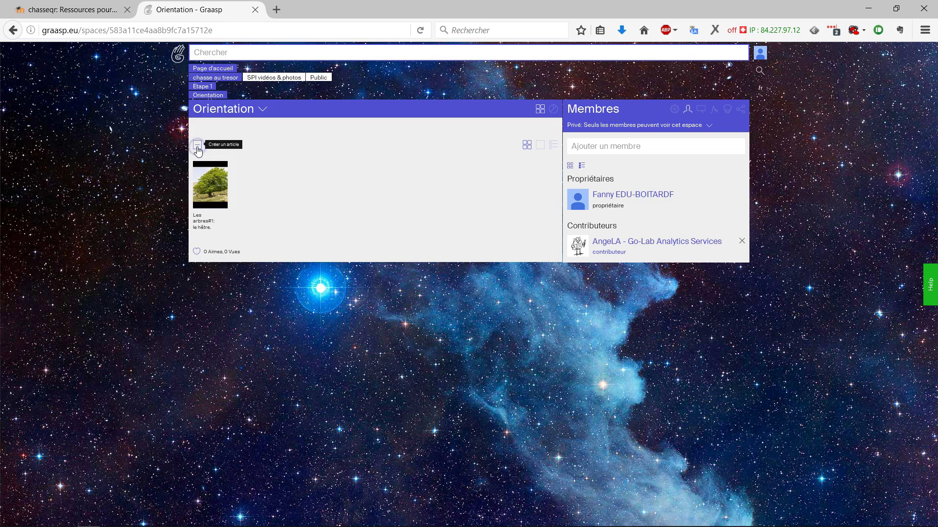
pyautogui.click(197, 148)
pyautogui.click(334, 184)
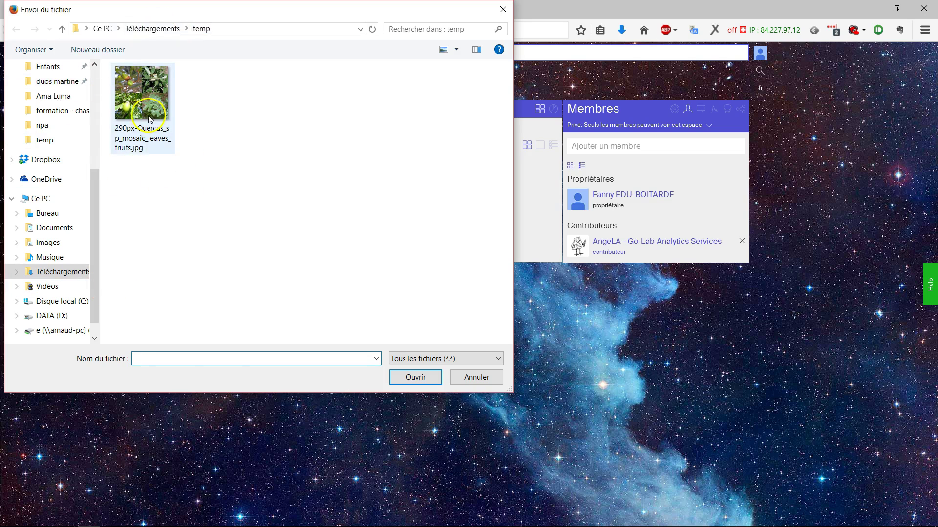
pyautogui.click(147, 108)
pyautogui.click(417, 380)
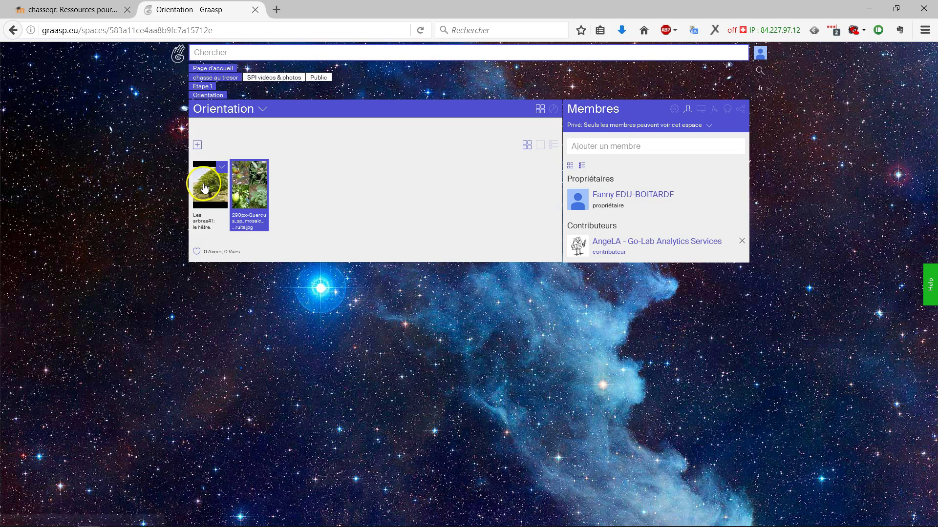
pyautogui.click(244, 189)
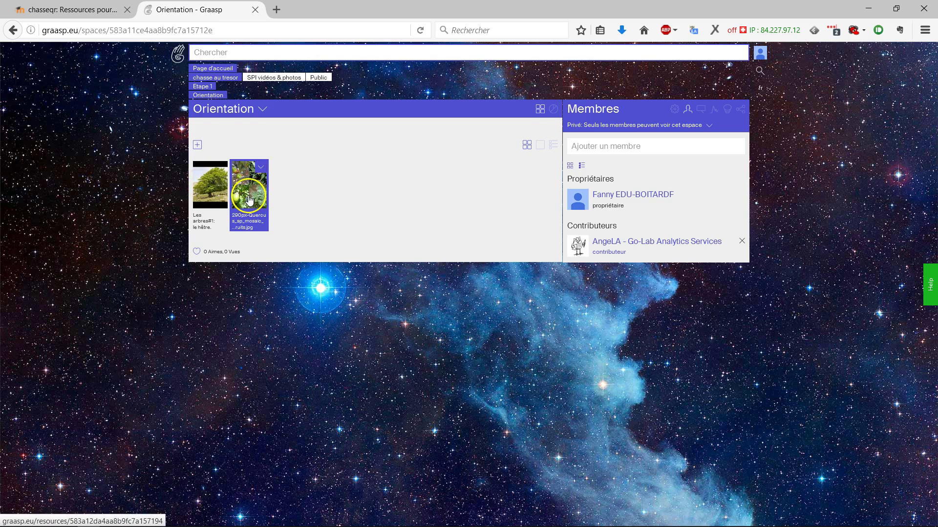
pyautogui.click(334, 197)
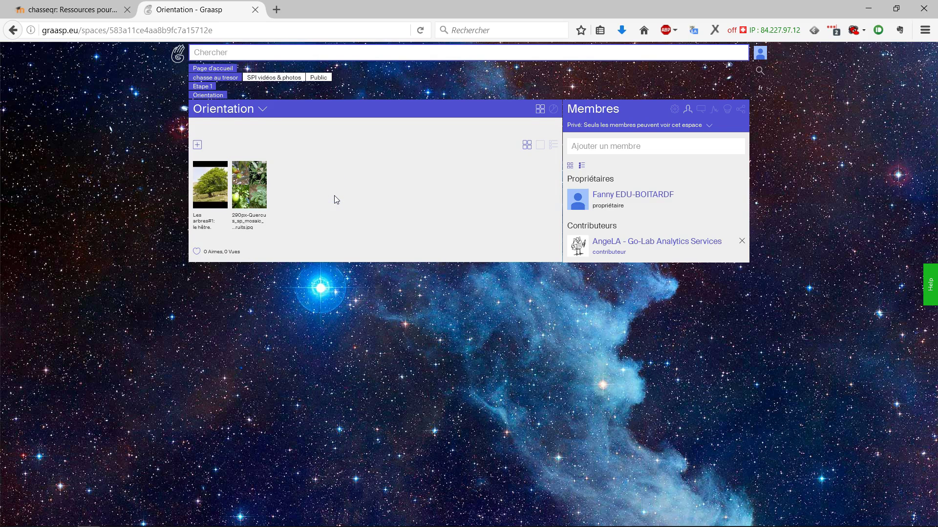
# Set 290px-Quercus_sp_mosaic_leaves_fruits.jpg as the background image of the Orientation space
pyautogui.click(674, 110)
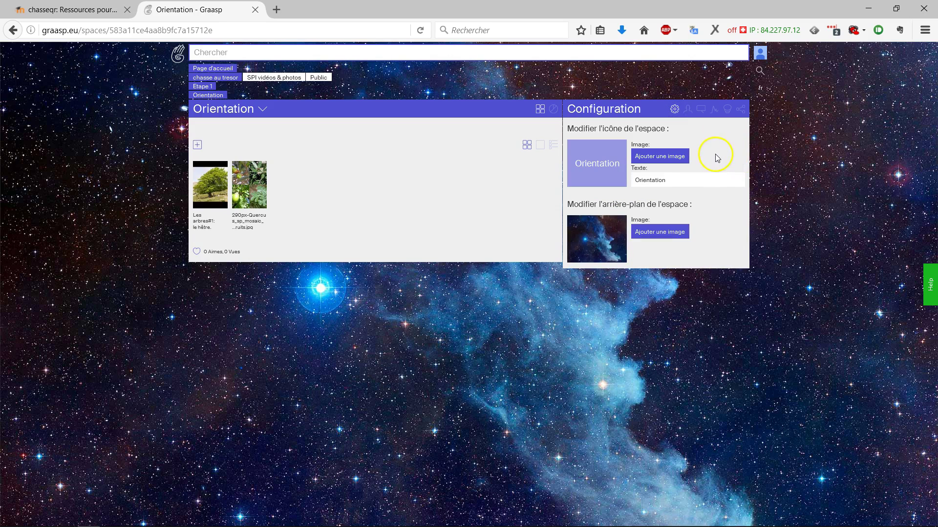
pyautogui.click(651, 234)
pyautogui.click(144, 98)
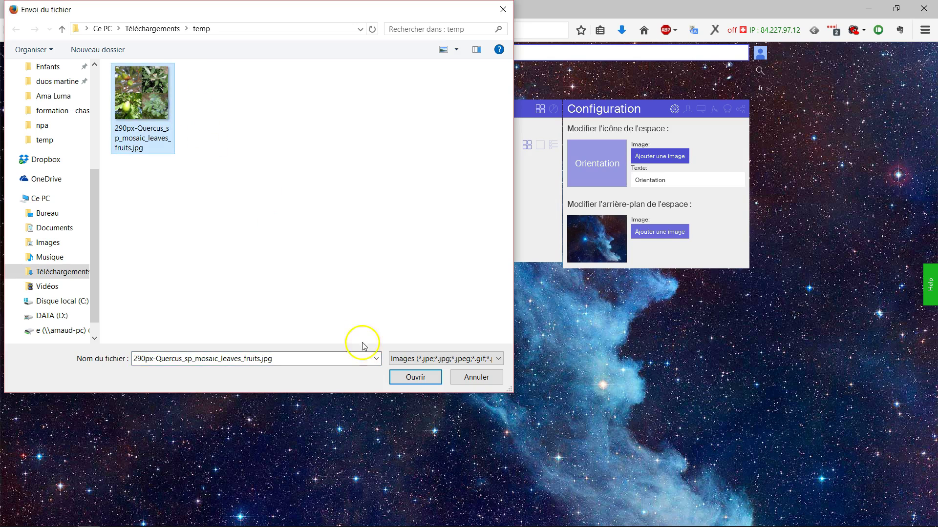
pyautogui.click(417, 378)
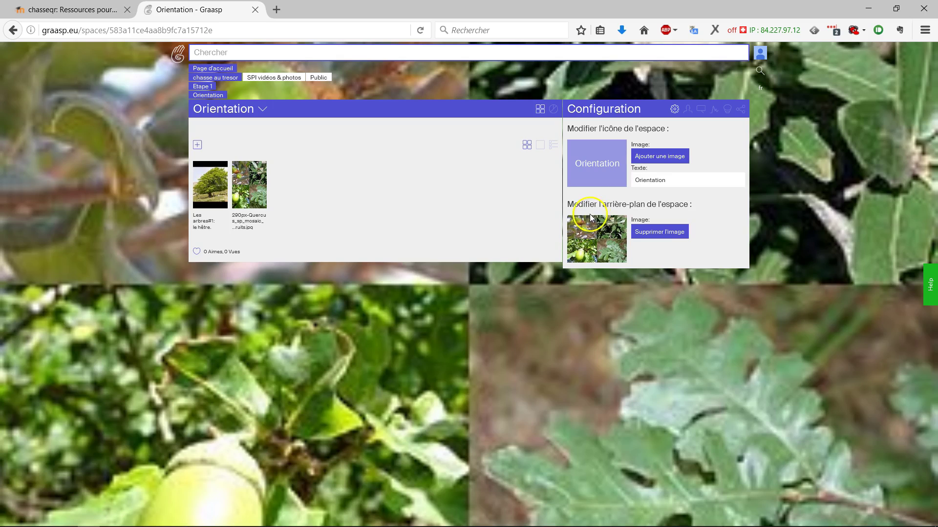
# In the sharing options, configure the standalone view with the language Français and Anonyme access
pyautogui.click(741, 109)
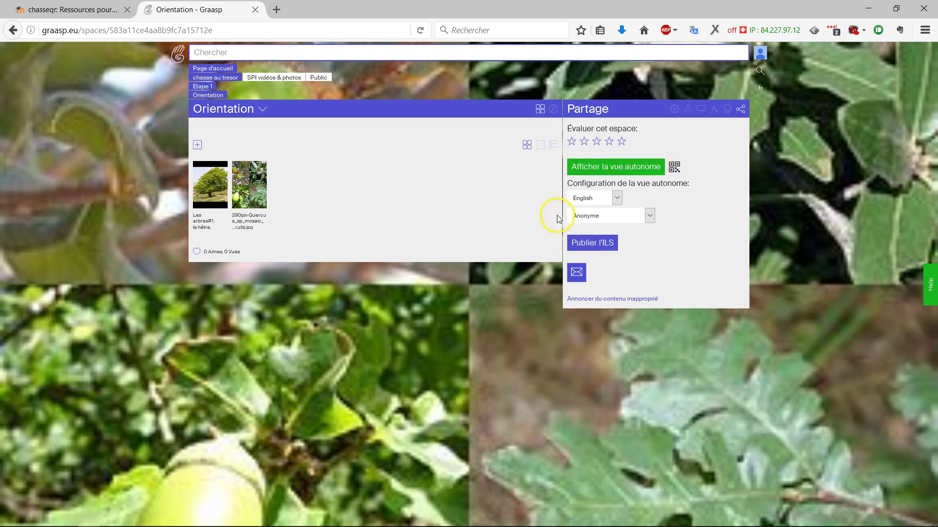
pyautogui.click(615, 198)
pyautogui.click(605, 217)
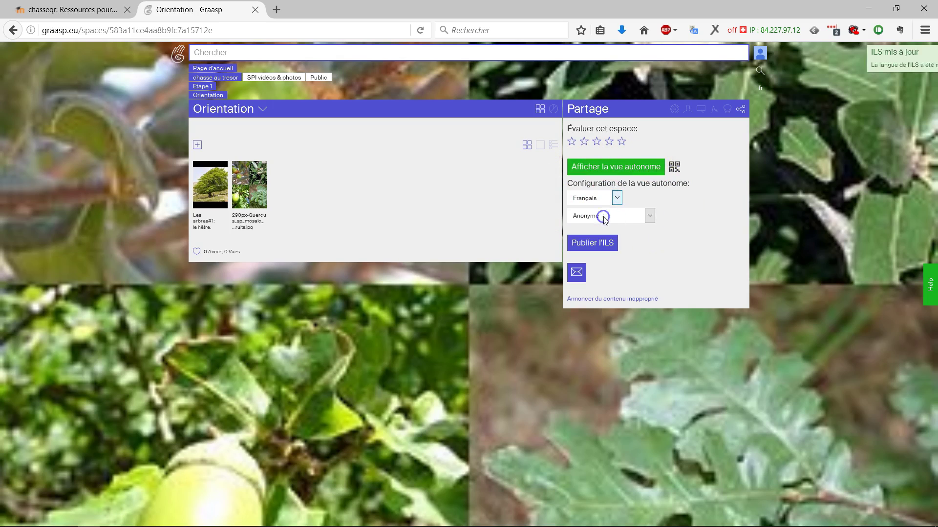
pyautogui.click(625, 216)
pyautogui.click(620, 240)
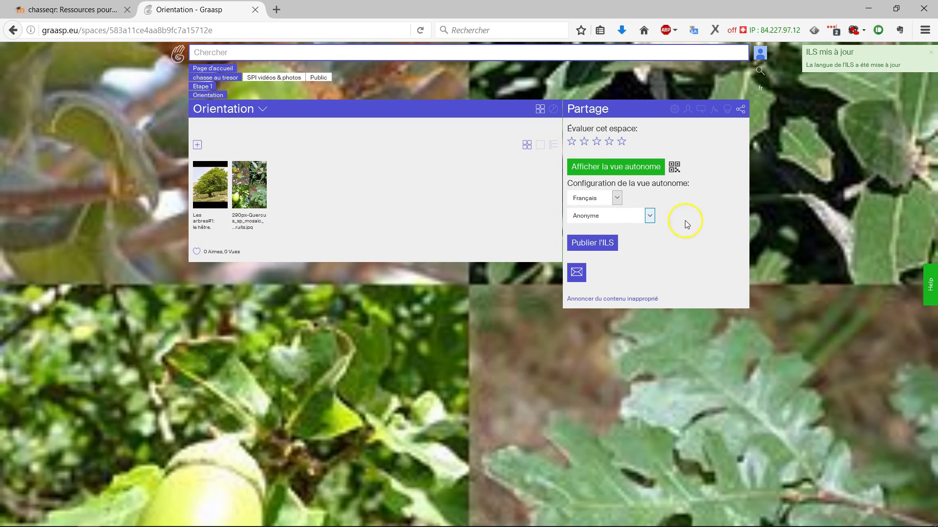
# Display the standalone view of Etape 1, check its address, description, video and oak image, and return to the Orientation space
pyautogui.click(631, 169)
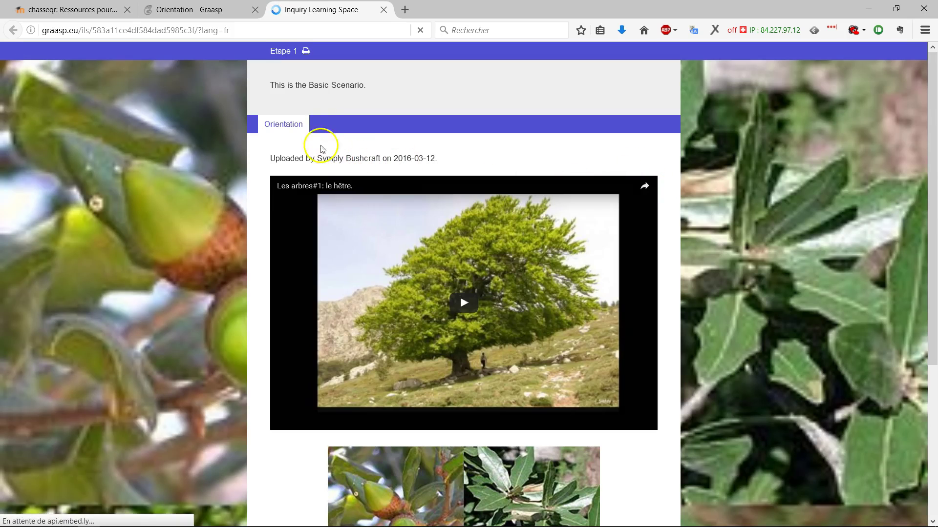
pyautogui.scroll(-3, 171, 161)
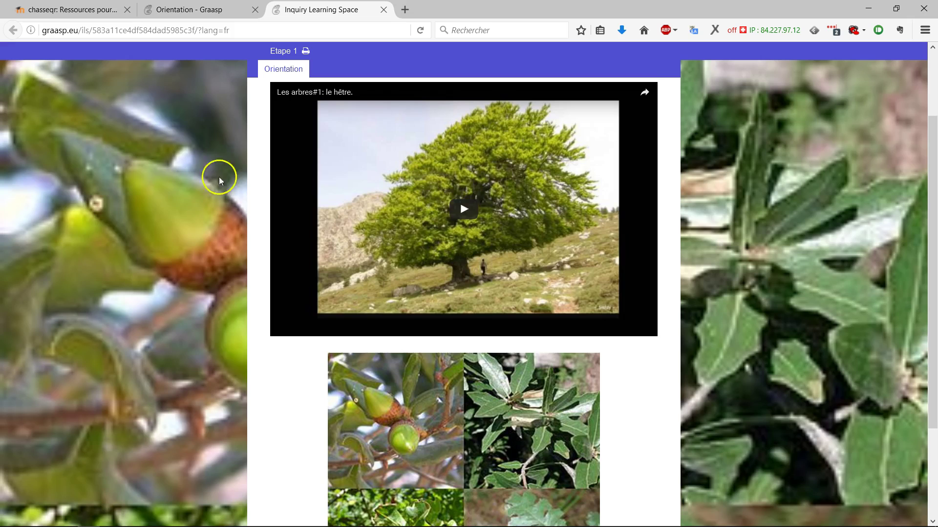
pyautogui.scroll(-4, 485, 313)
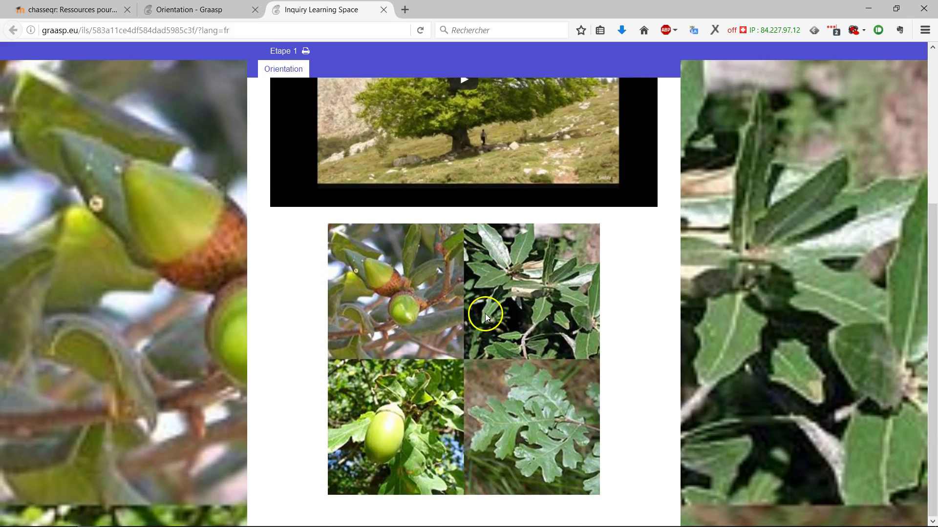
pyautogui.scroll(7, 485, 313)
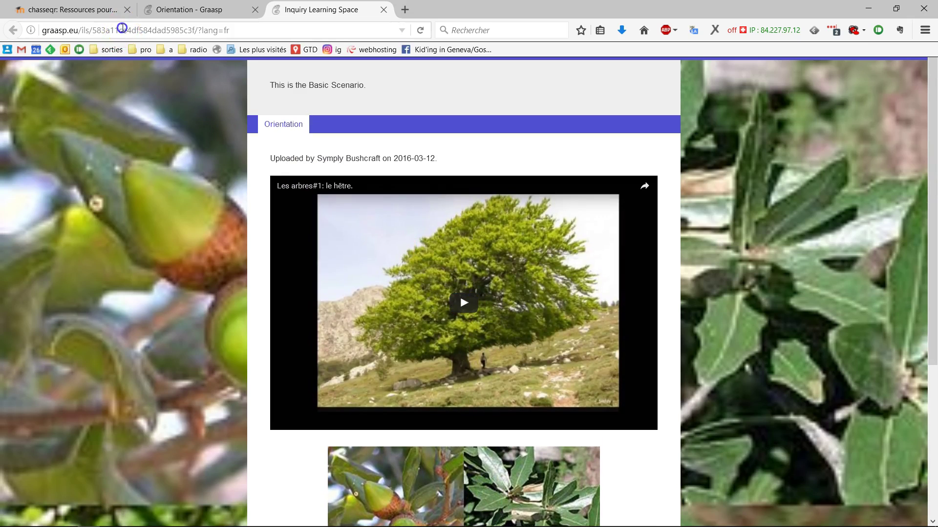
pyautogui.click(122, 30)
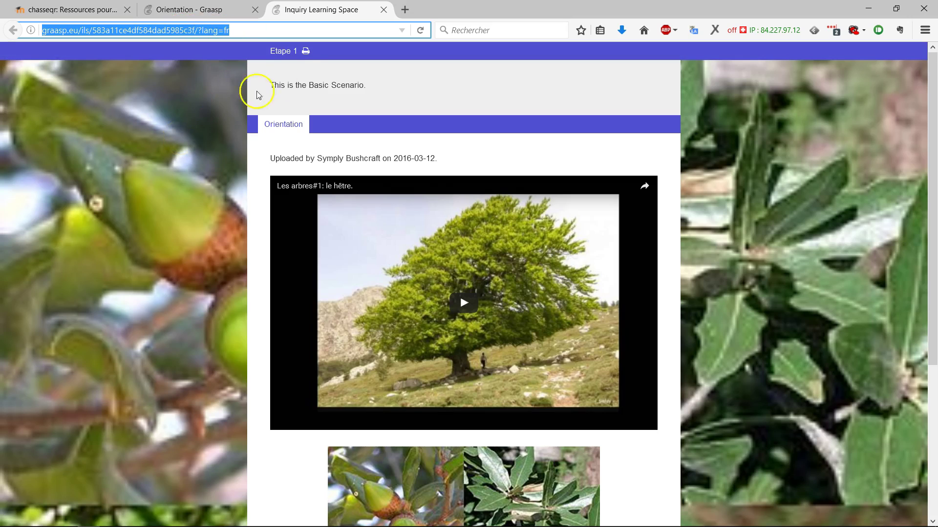
pyautogui.moveTo(270, 85); pyautogui.dragTo(387, 90)
pyautogui.click(224, 8)
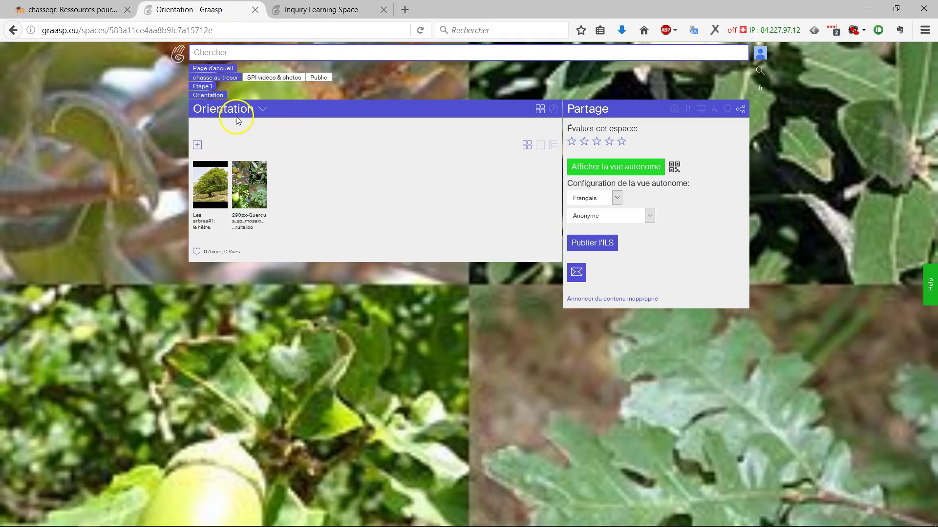
# Return to the Etape 1 space and delete its description "This is the Basic Scenario."
pyautogui.click(207, 96)
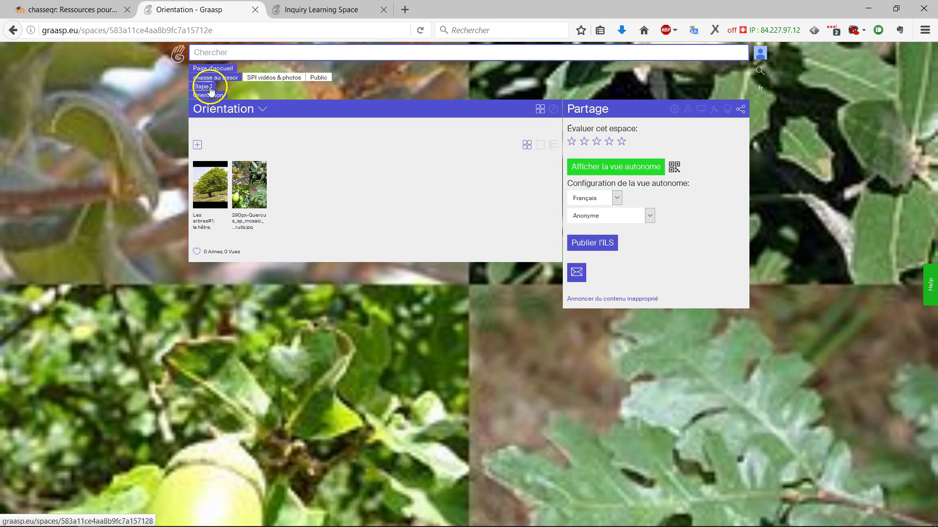
pyautogui.click(209, 88)
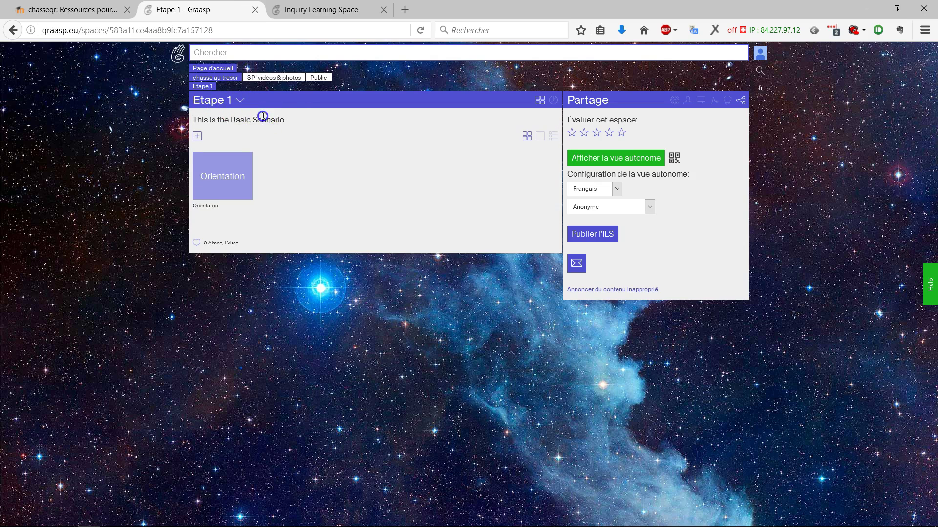
pyautogui.moveTo(291, 120); pyautogui.dragTo(181, 111)
pyautogui.press('BackSpace')
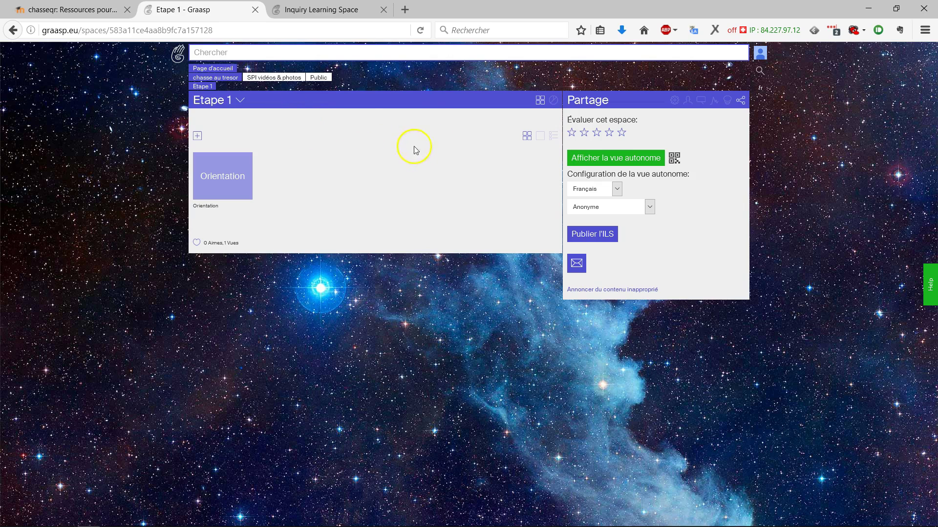
# Display the standalone view of Etape 1 again and check the page without the space description
pyautogui.click(618, 160)
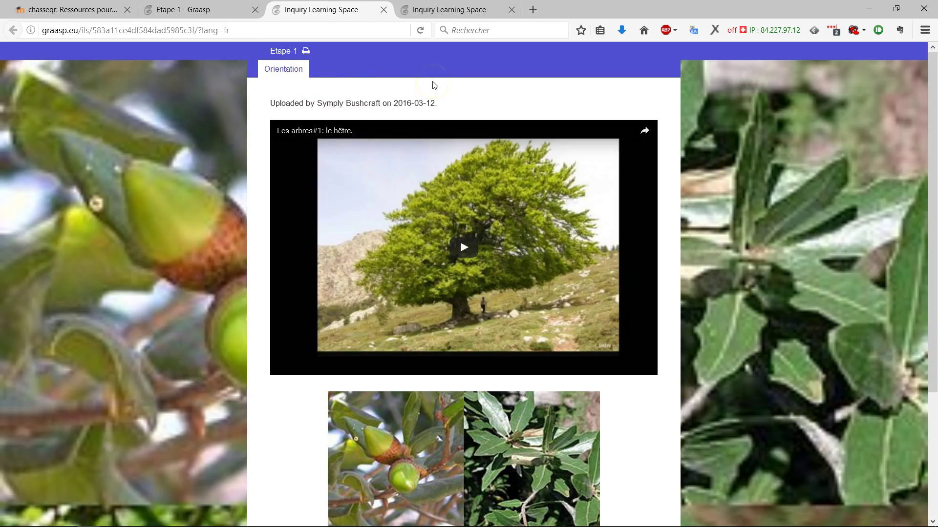
pyautogui.scroll(-3, 236, 106)
pyautogui.scroll(3, 236, 108)
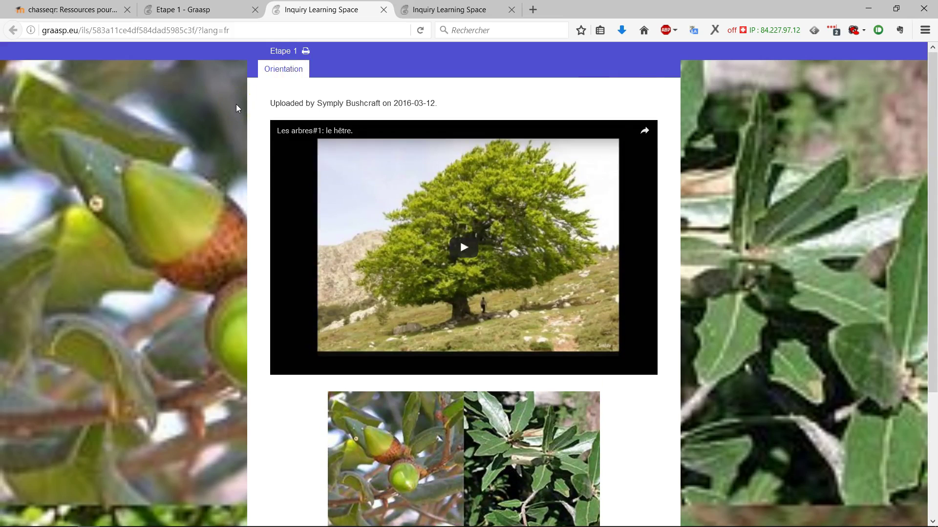
# Return to the Etape 1 space in Graasp and create a new space named "Deuxième onglet" in it
pyautogui.click(217, 9)
pyautogui.click(197, 136)
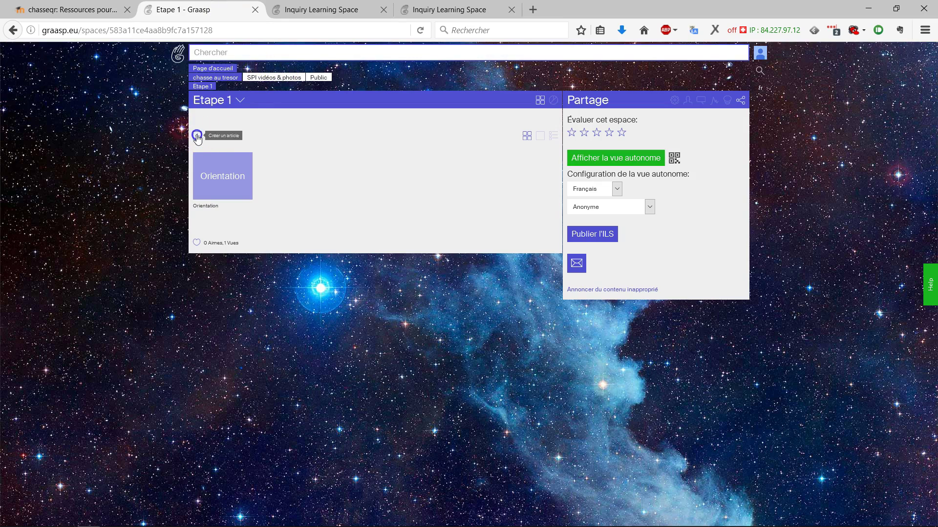
pyautogui.click(218, 170)
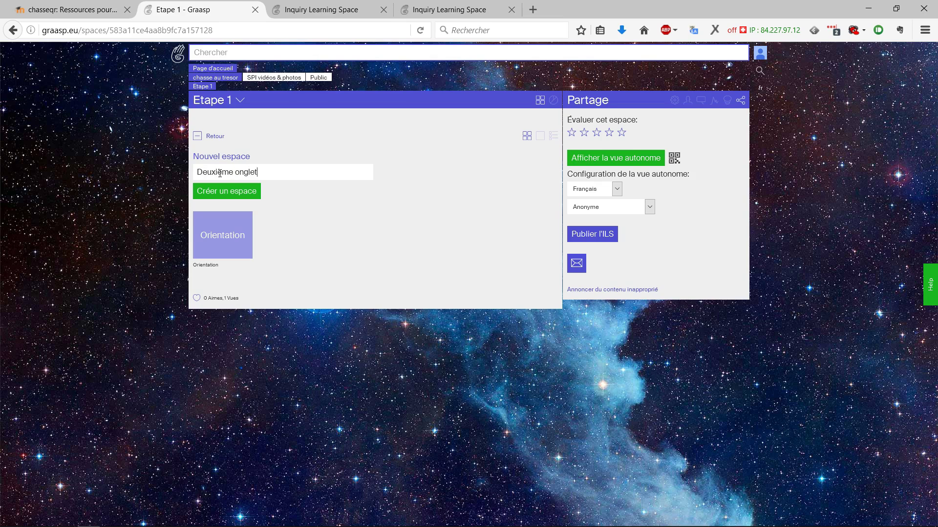
pyautogui.press('Return')
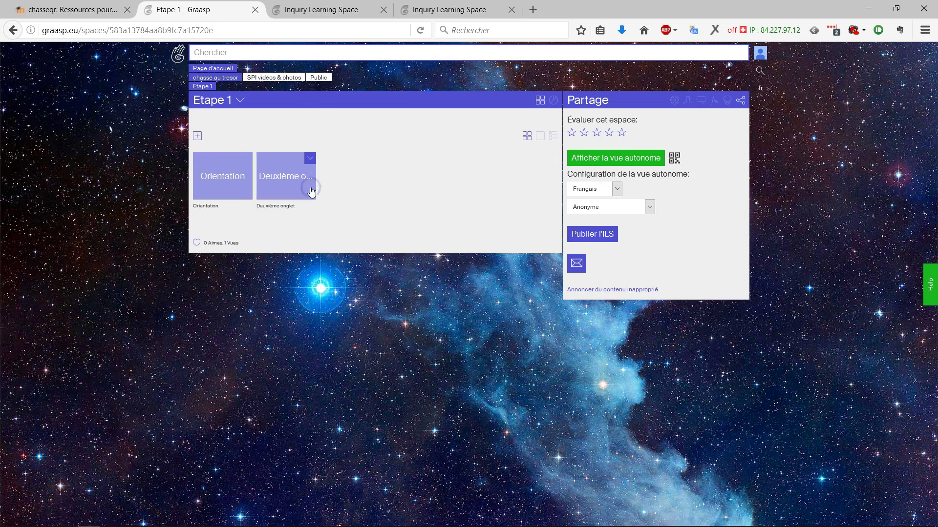
# Upload 290px-Quercus_sp_mosaic_leaves_fruits.jpg as a file in the Deuxième onglet space
pyautogui.click(312, 191)
pyautogui.click(198, 145)
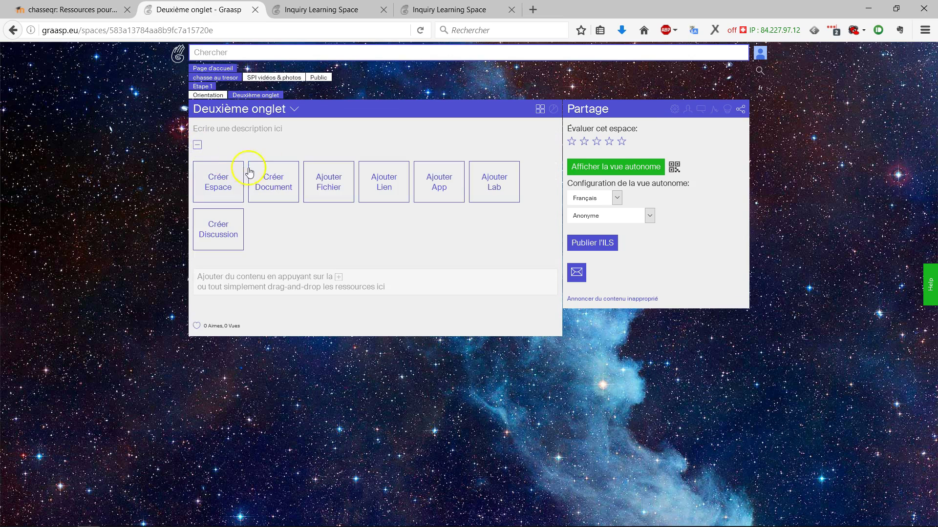
pyautogui.click(324, 182)
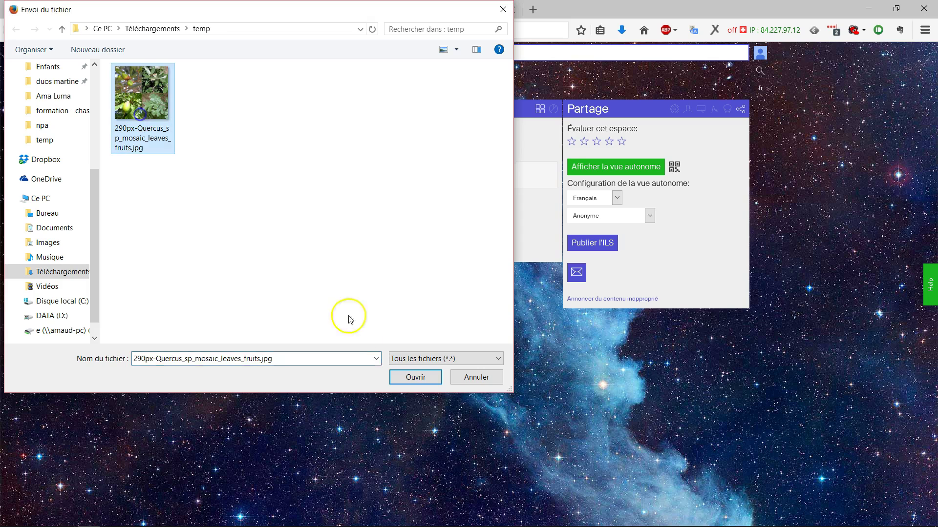
pyautogui.click(414, 377)
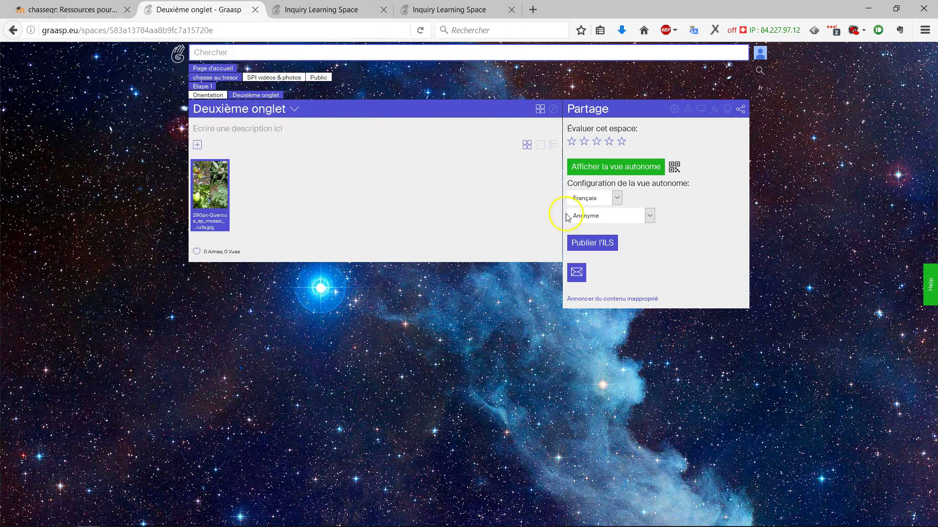
# Display the standalone view and examine the Deuxième onglet page, then the Orientation page's video, oak image and background
pyautogui.click(634, 167)
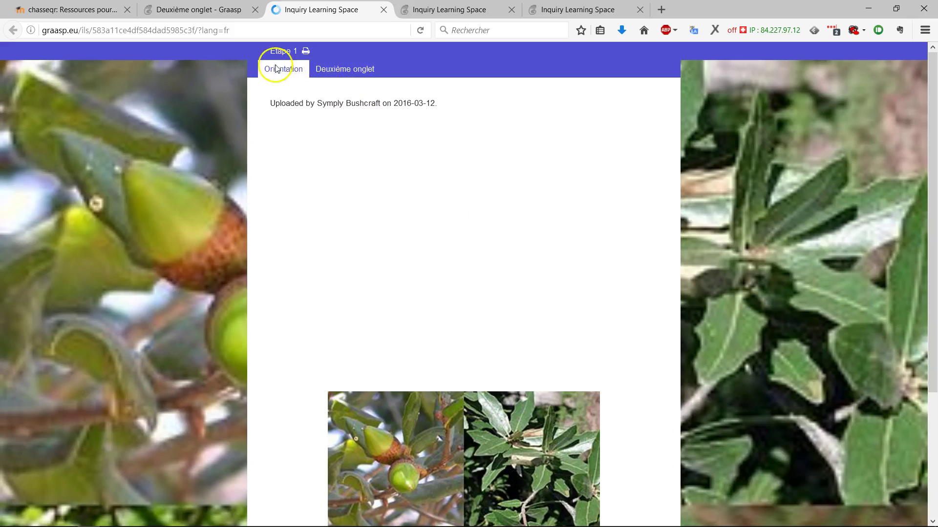
pyautogui.click(359, 70)
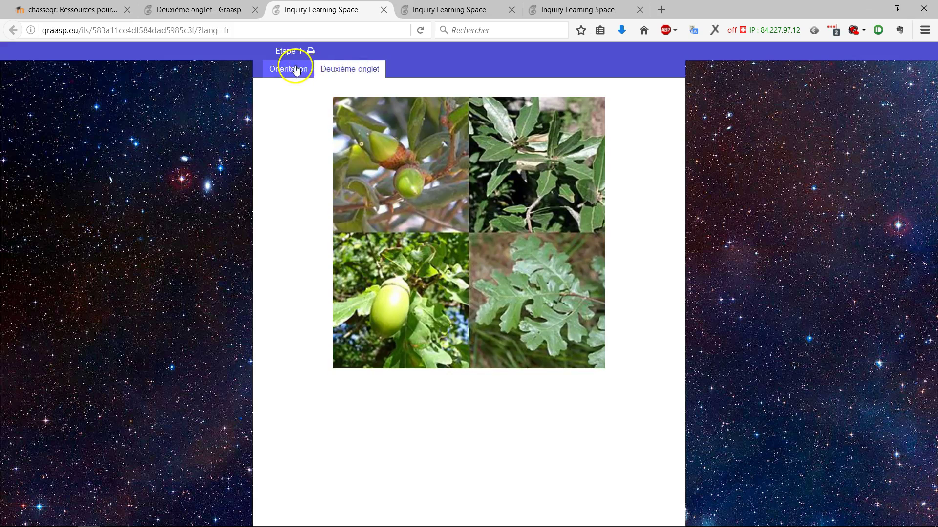
pyautogui.click(291, 66)
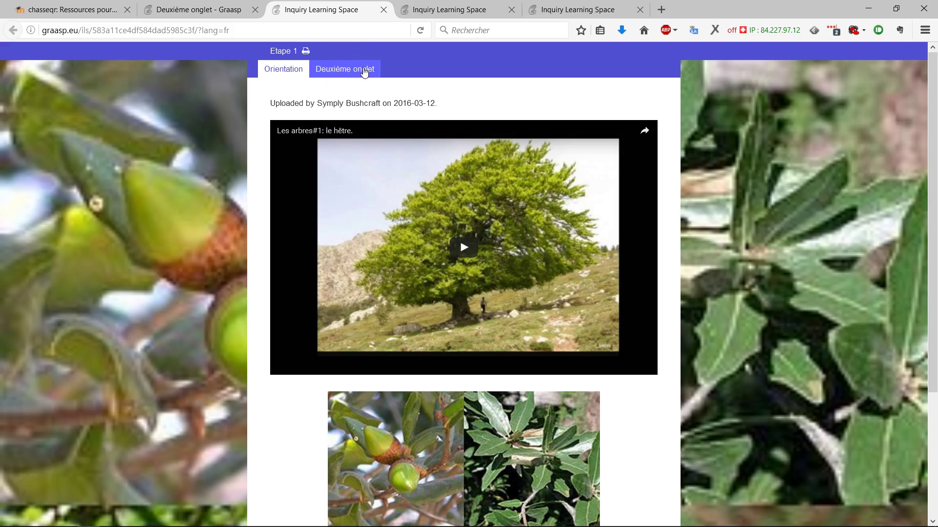
pyautogui.scroll(-3, 597, 163)
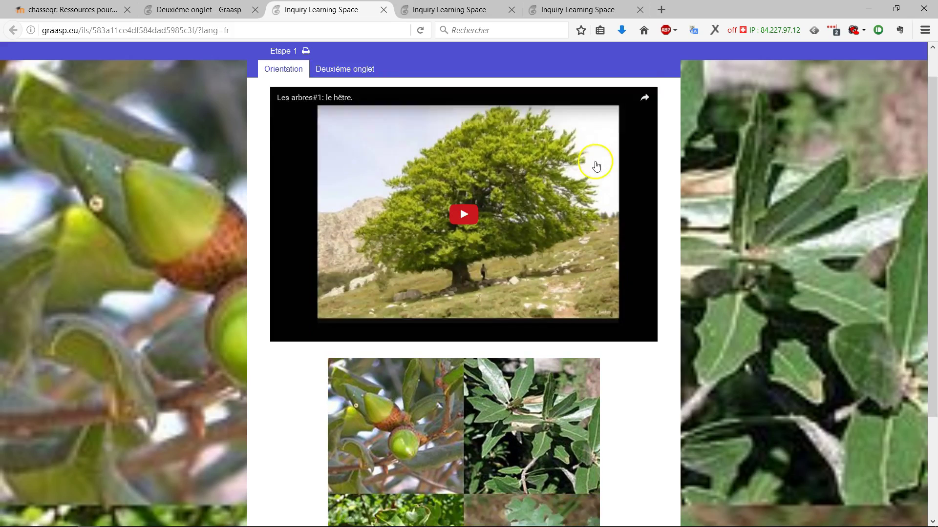
pyautogui.scroll(3, 692, 223)
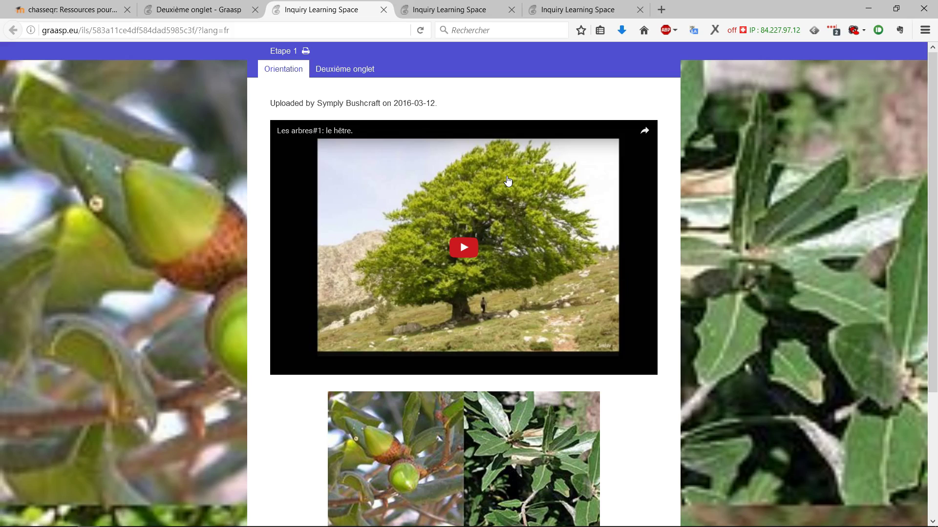
pyautogui.click(167, 413)
pyautogui.scroll(-3, 230, 376)
pyautogui.scroll(3, 230, 376)
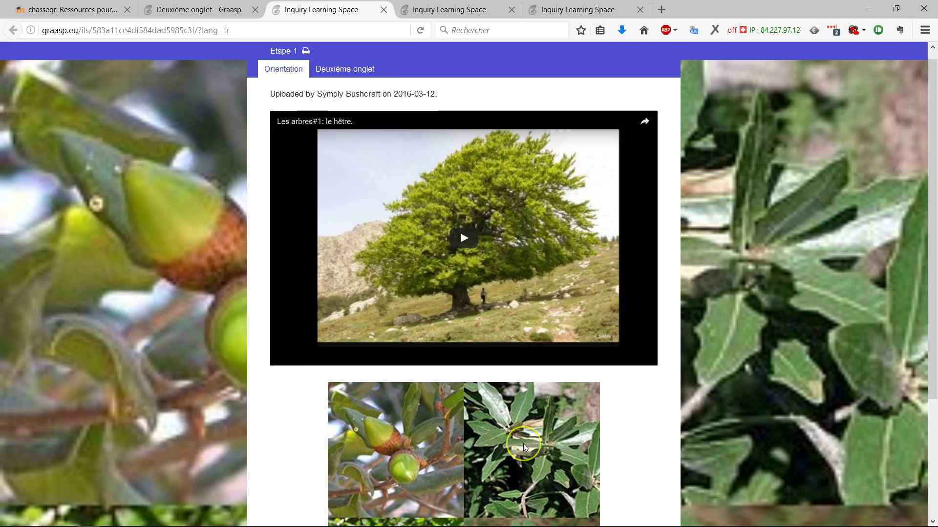
pyautogui.scroll(-1, 523, 444)
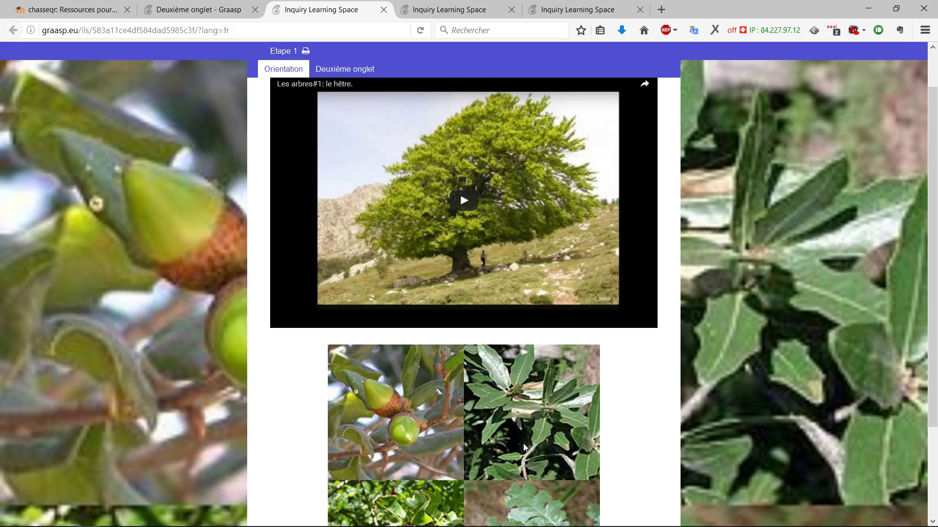
pyautogui.scroll(-3, 523, 444)
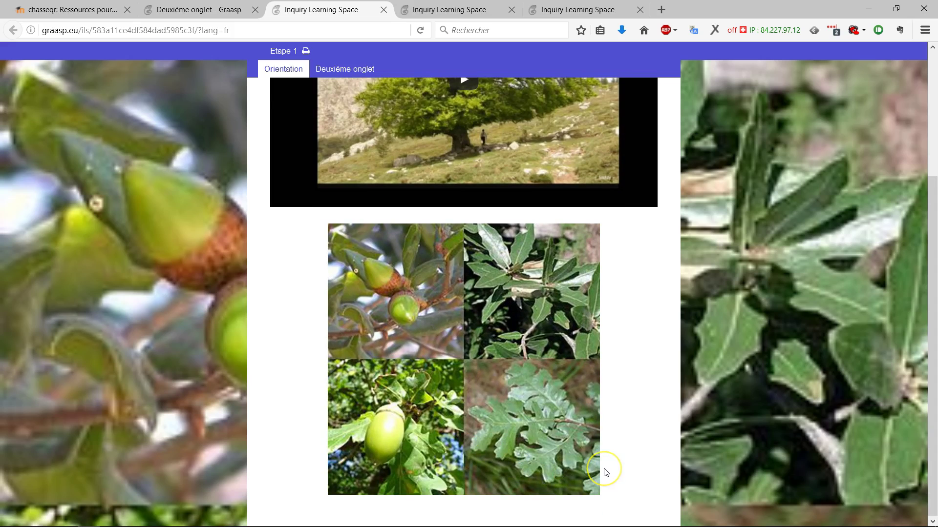
pyautogui.scroll(3, 416, 343)
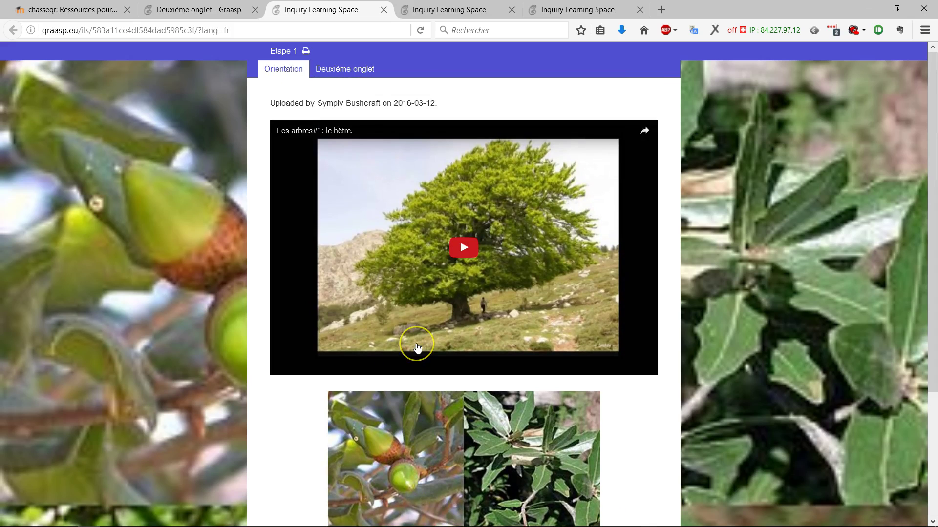